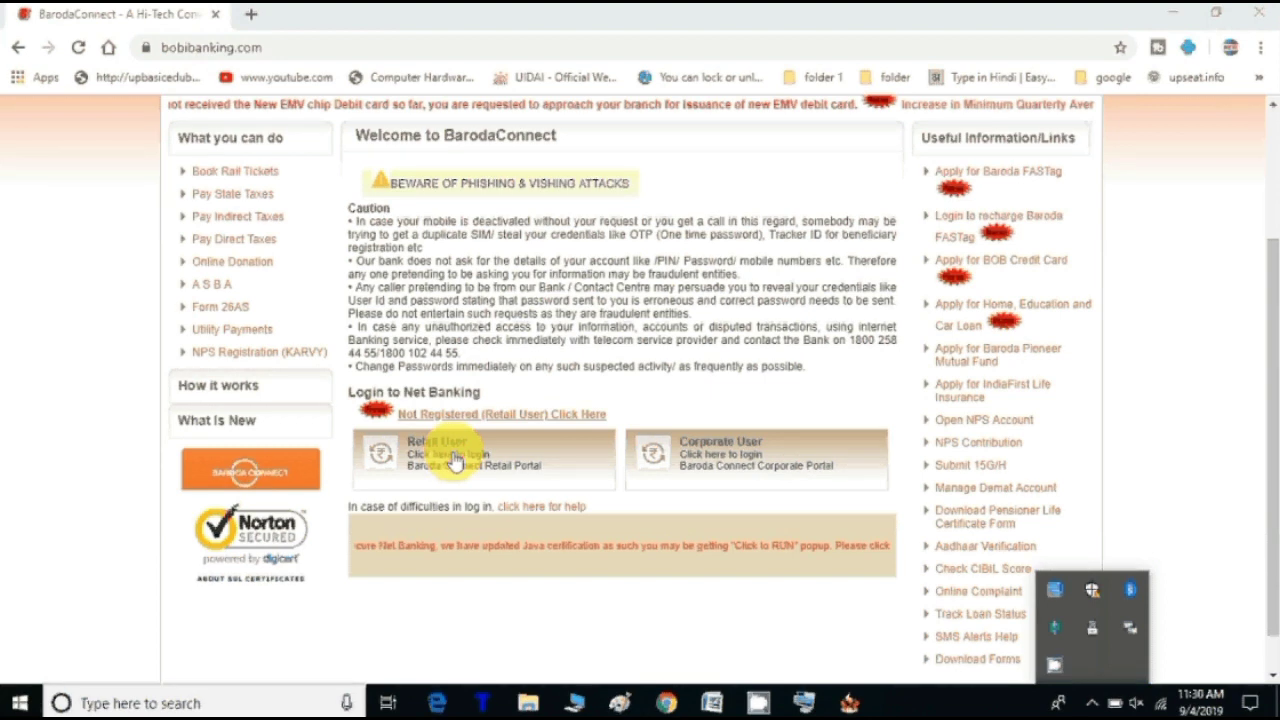
# Step: Open the Retail User login and try the Account is Locked unlock link
pyautogui.click(453, 459)
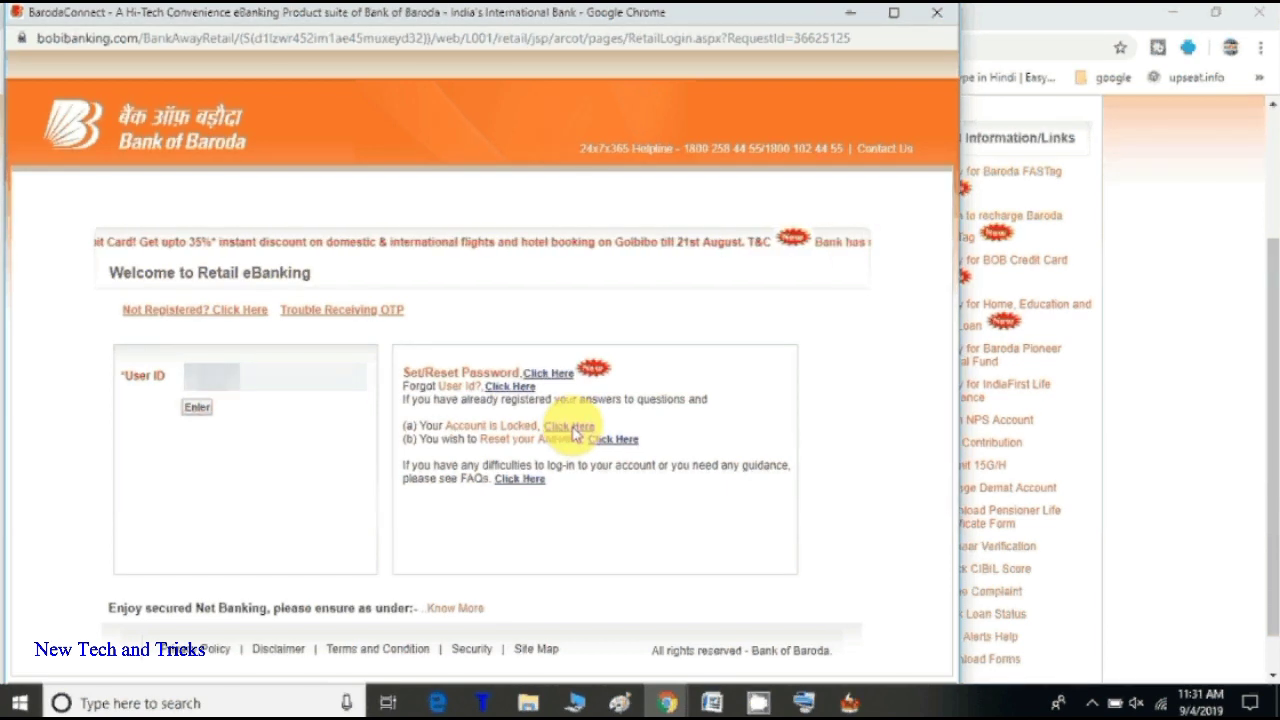
pyautogui.click(573, 428)
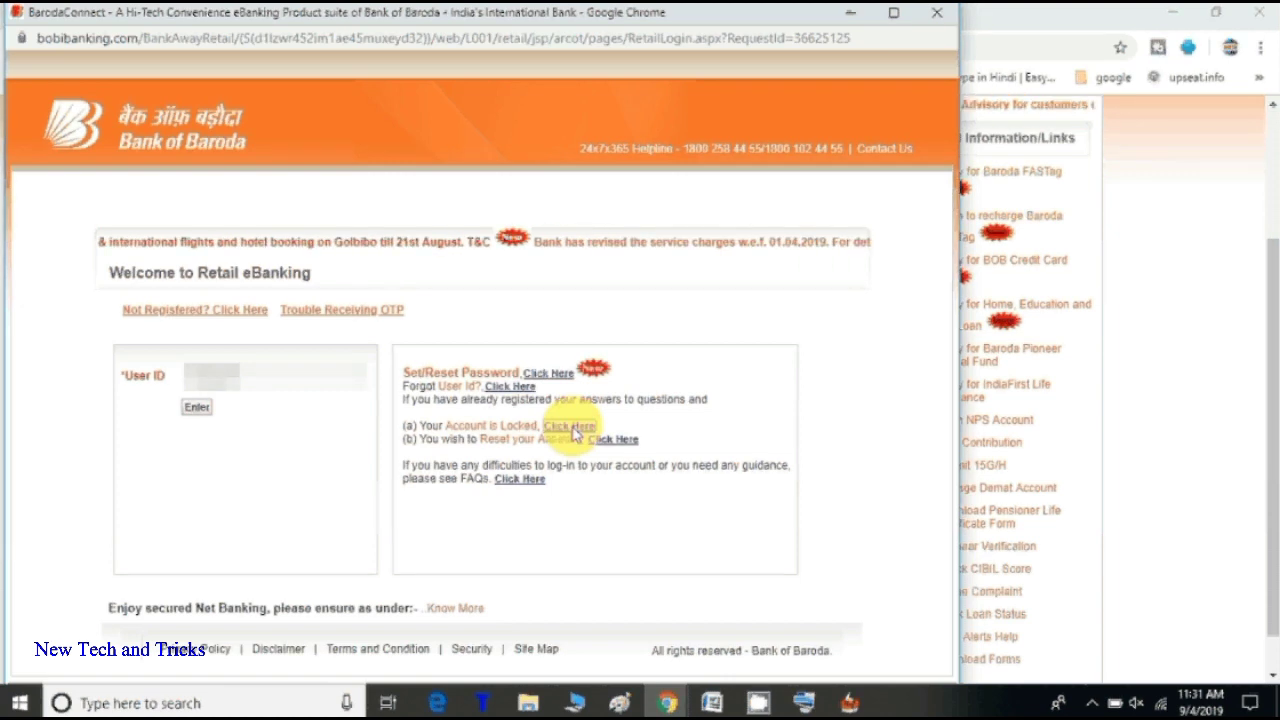
pyautogui.click(590, 427)
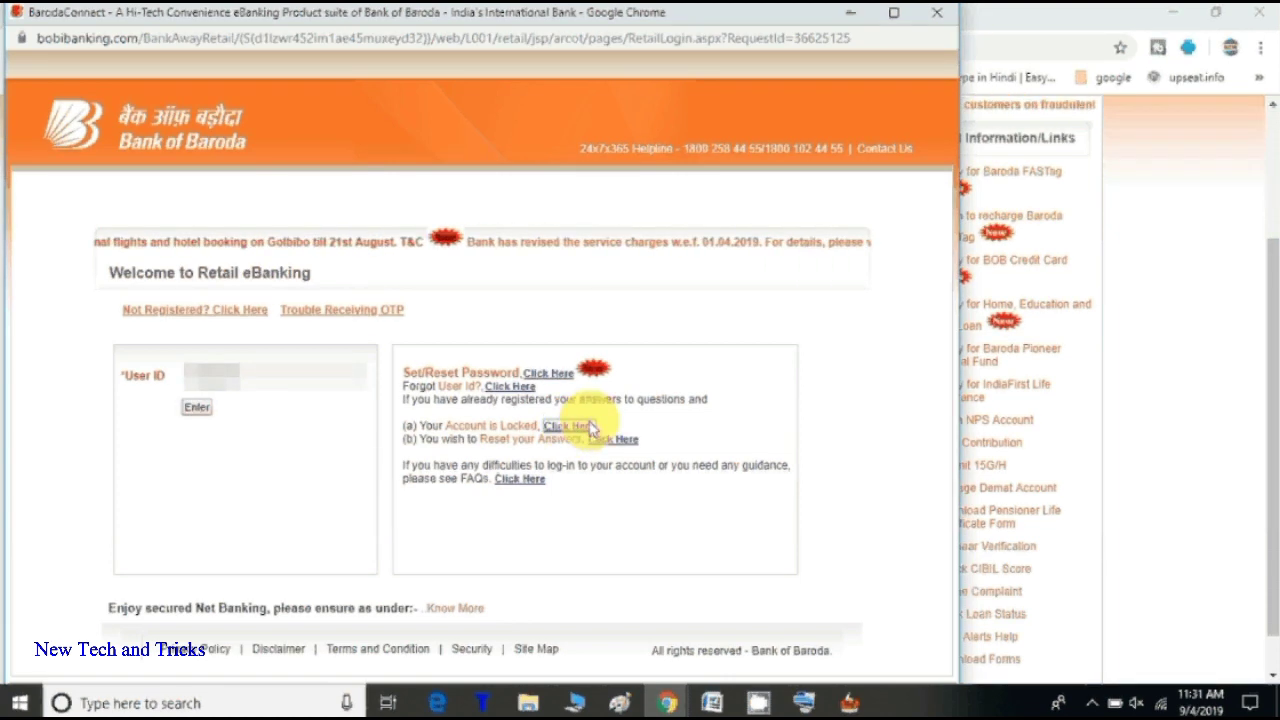
# Step: Submit the user ID, then enter the registered mobile number to receive an OTP
pyautogui.click(200, 416)
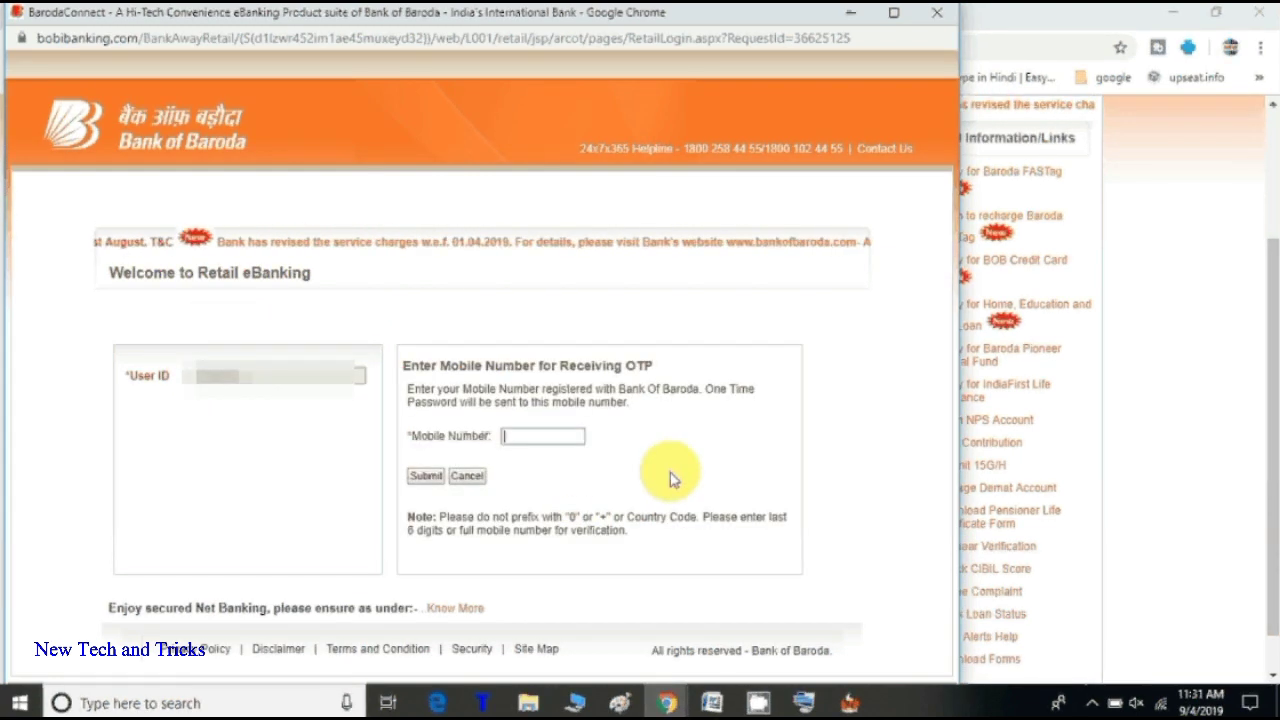
pyautogui.write('9xxxxxxxxx')
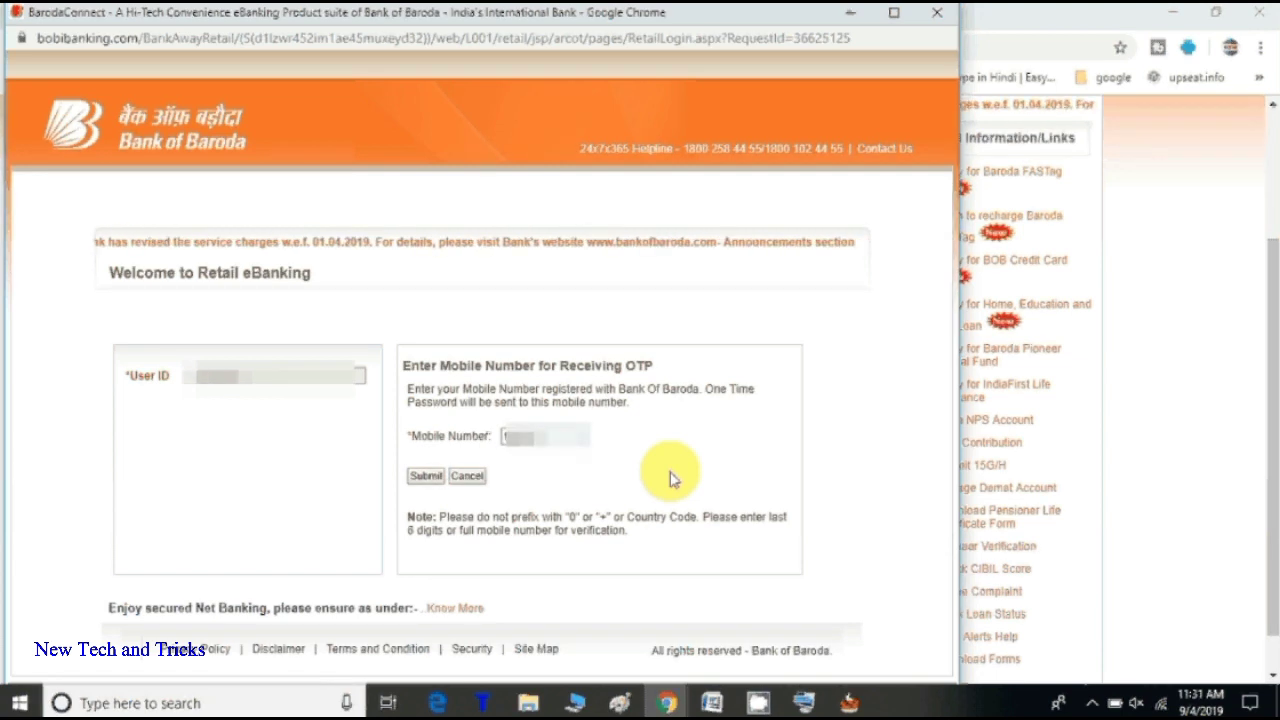
pyautogui.write('xx')
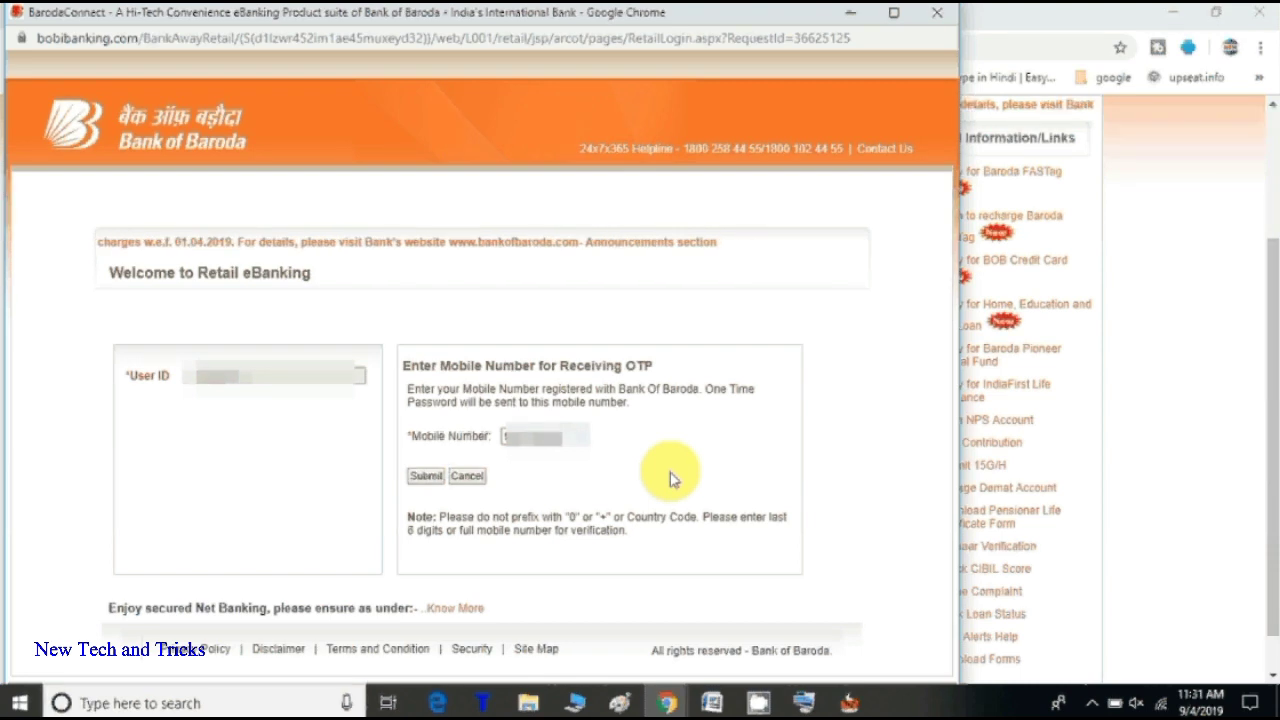
pyautogui.click(428, 478)
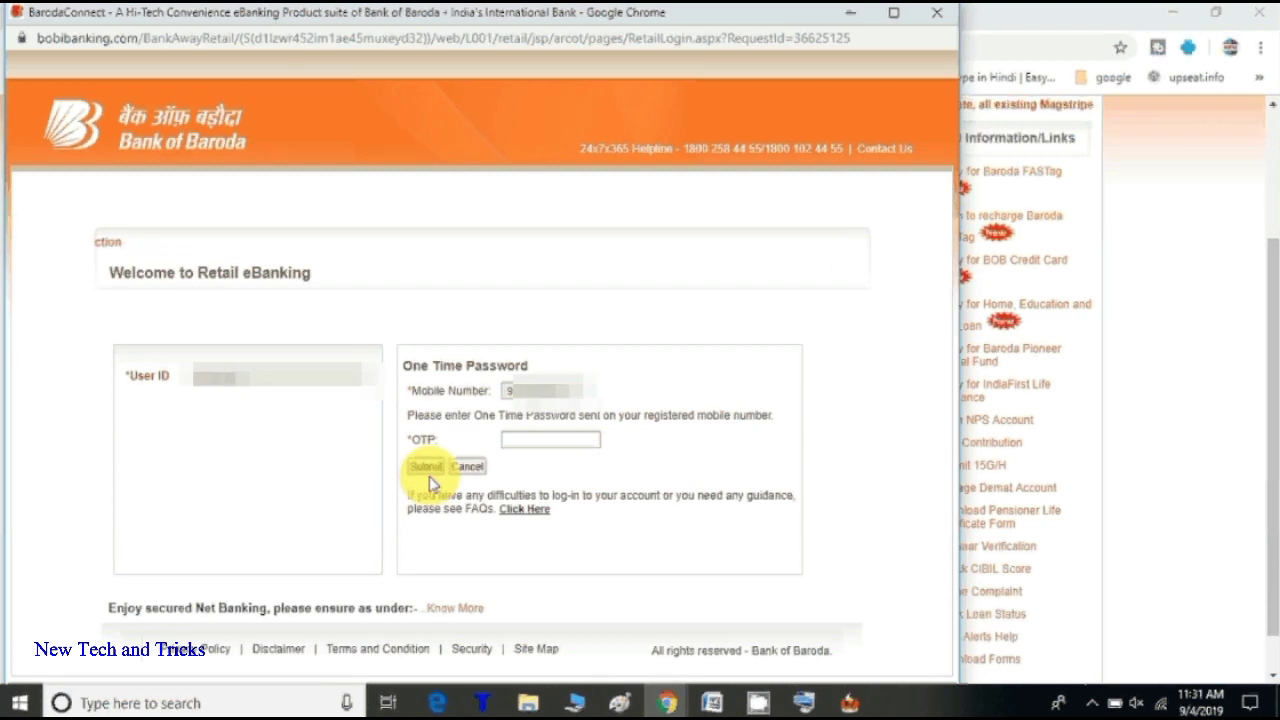
# Step: Enter the one-time password received by SMS and submit it
pyautogui.click(568, 441)
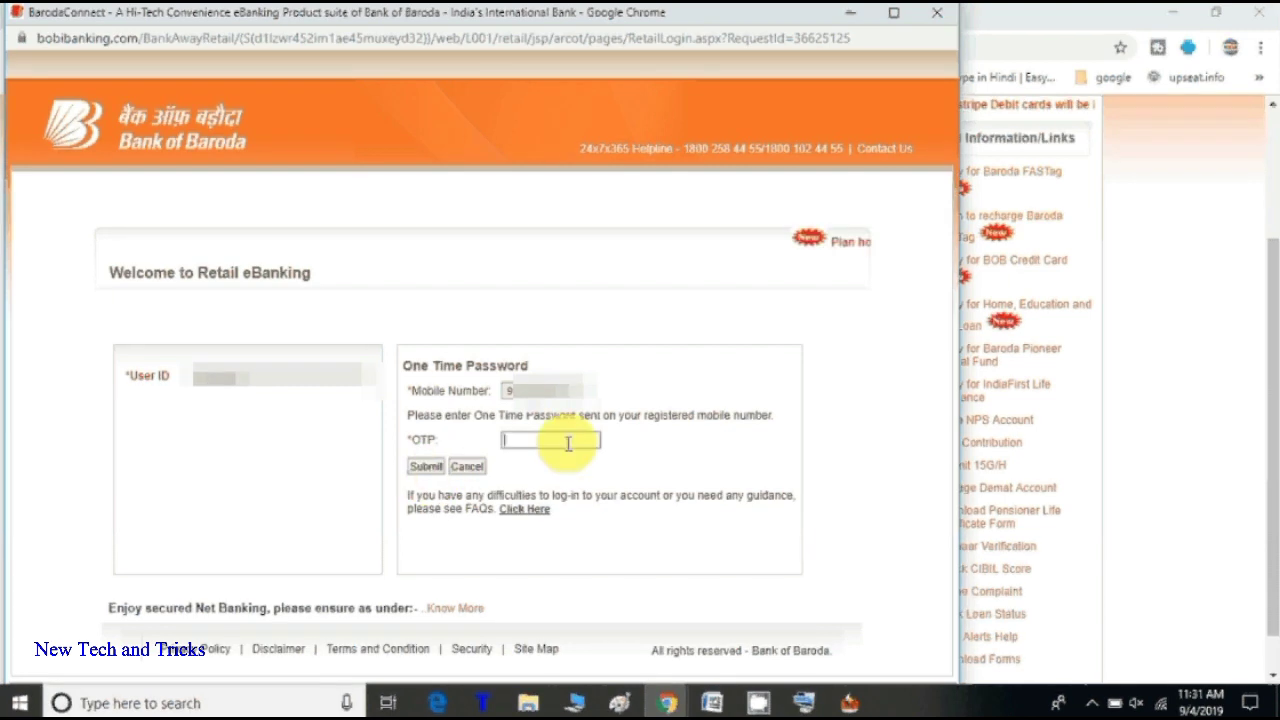
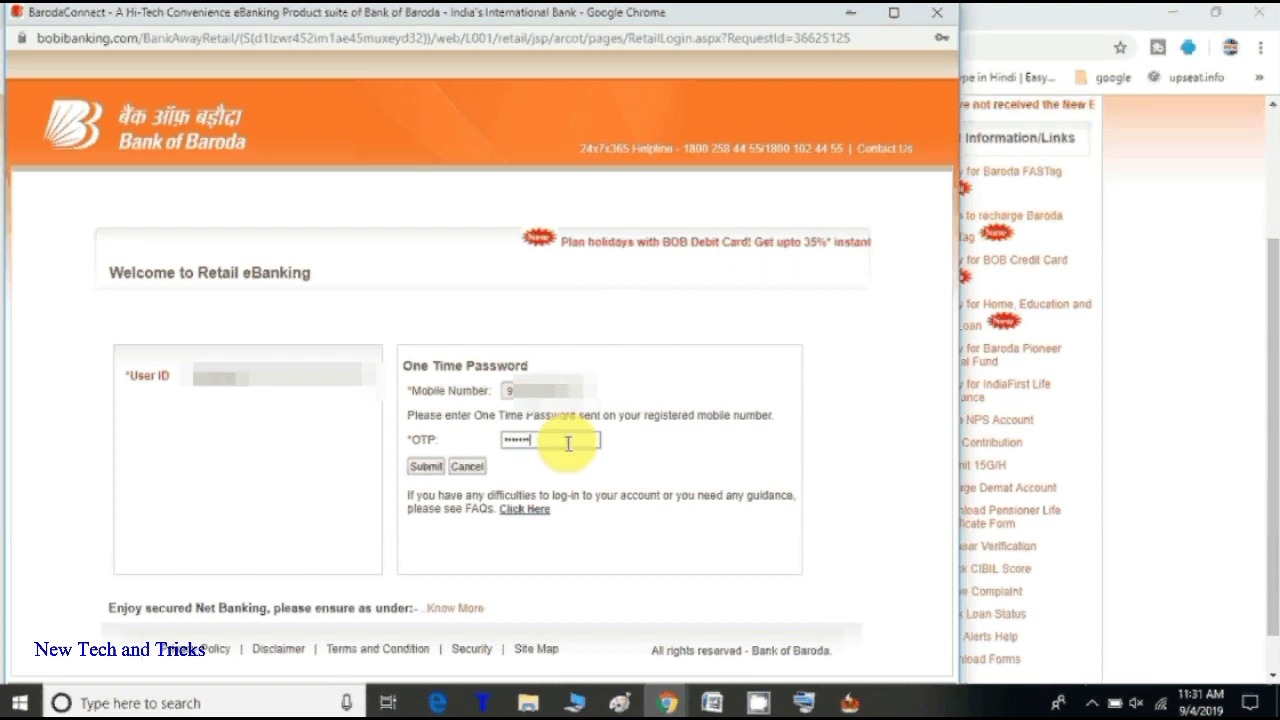
pyautogui.click(425, 467)
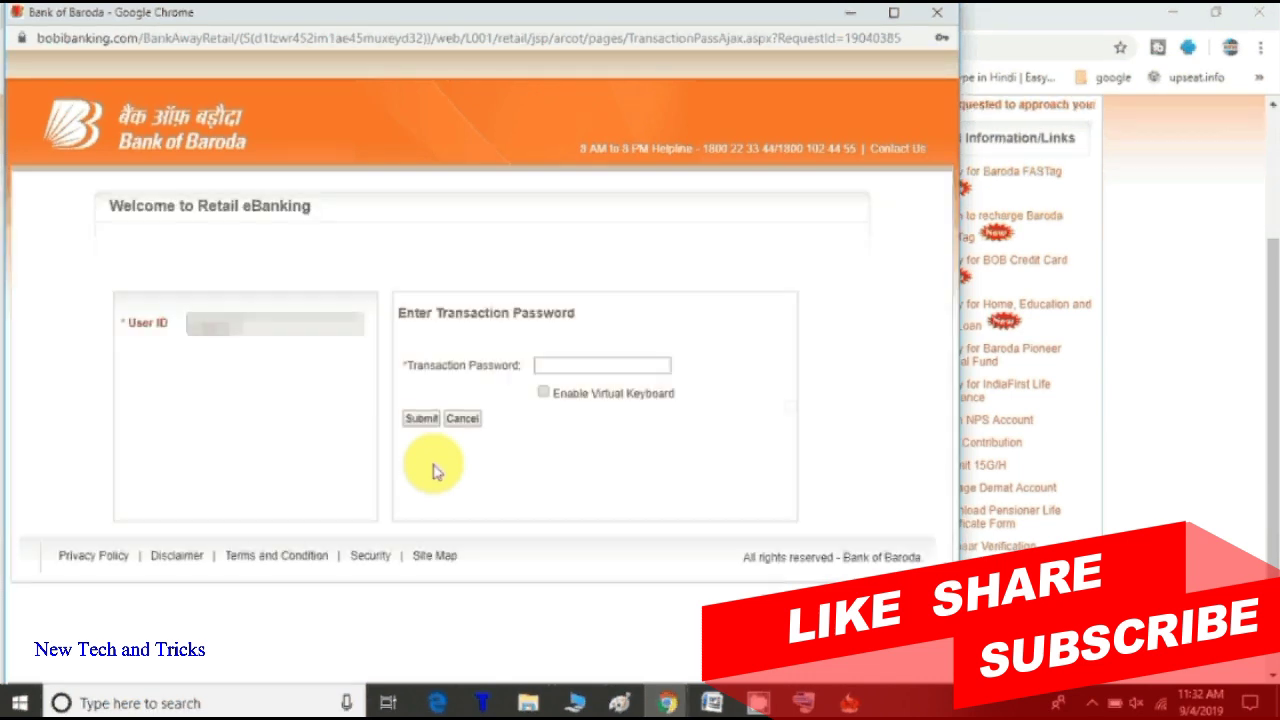
# Step: Enter the transaction password, then retype and resubmit it after the Invalid Transaction Password error
pyautogui.click(597, 366)
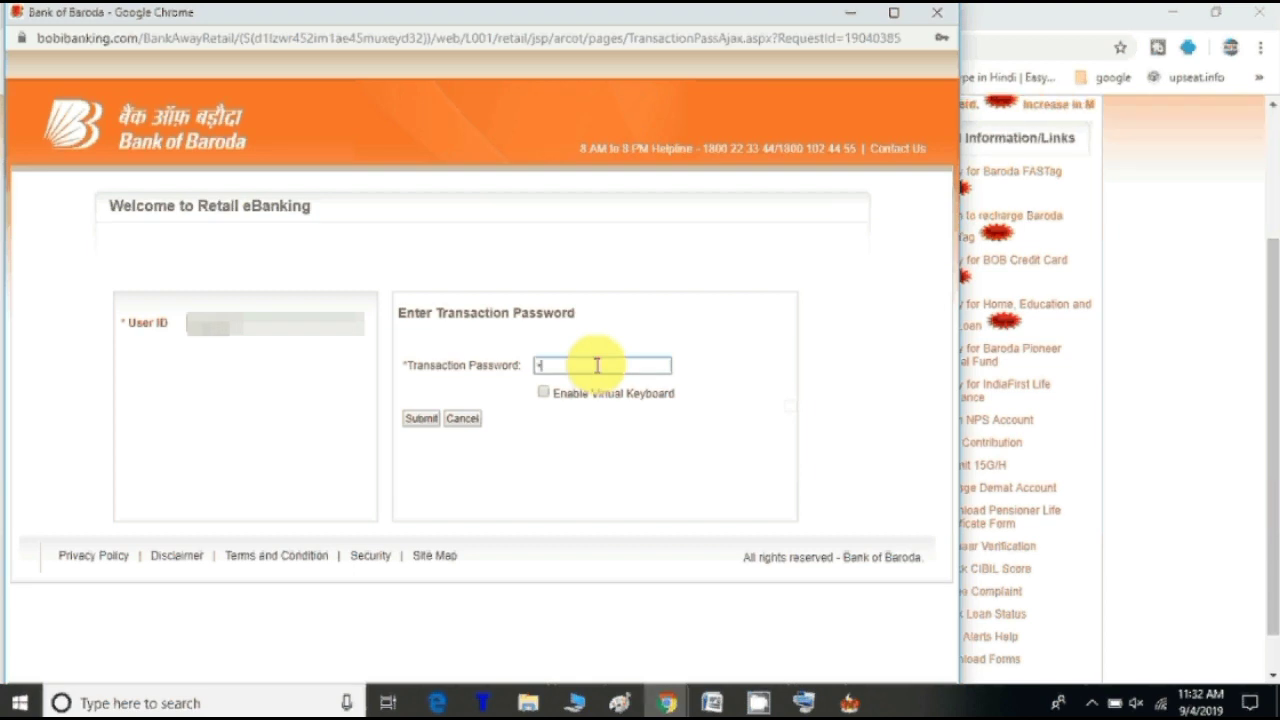
pyautogui.write('111')
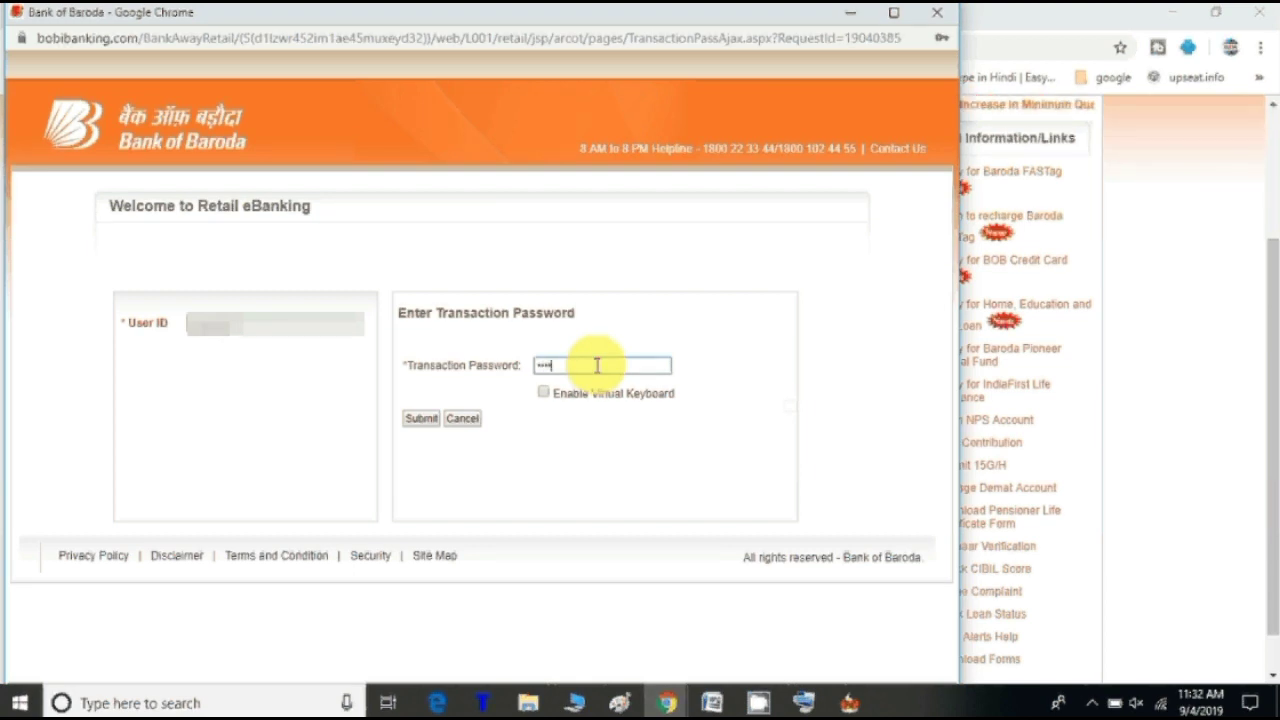
pyautogui.write('111')
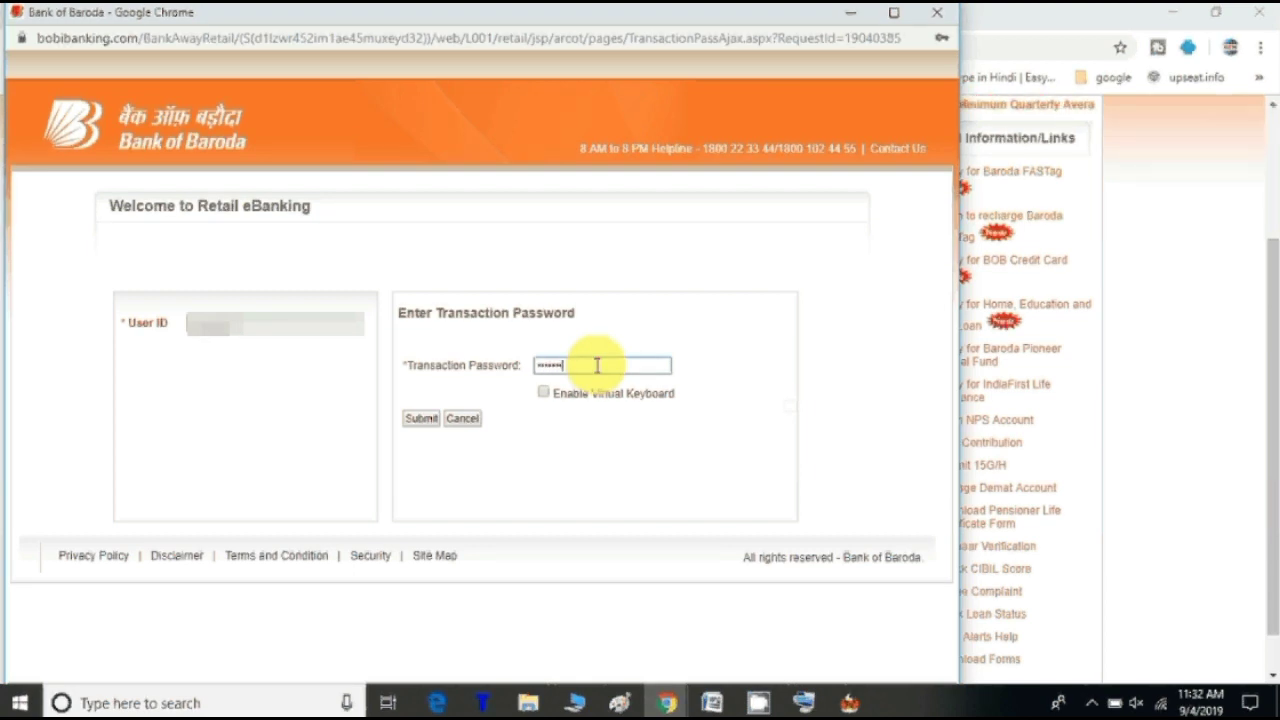
pyautogui.write('1')
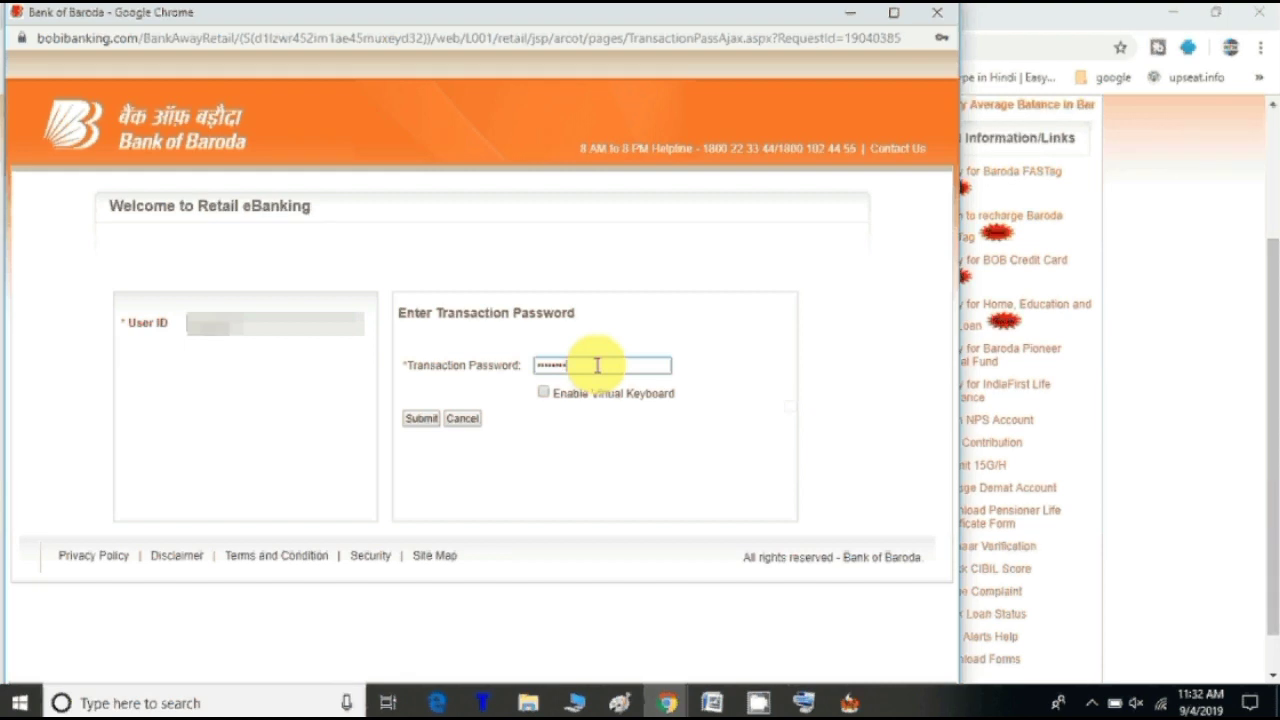
pyautogui.write('11')
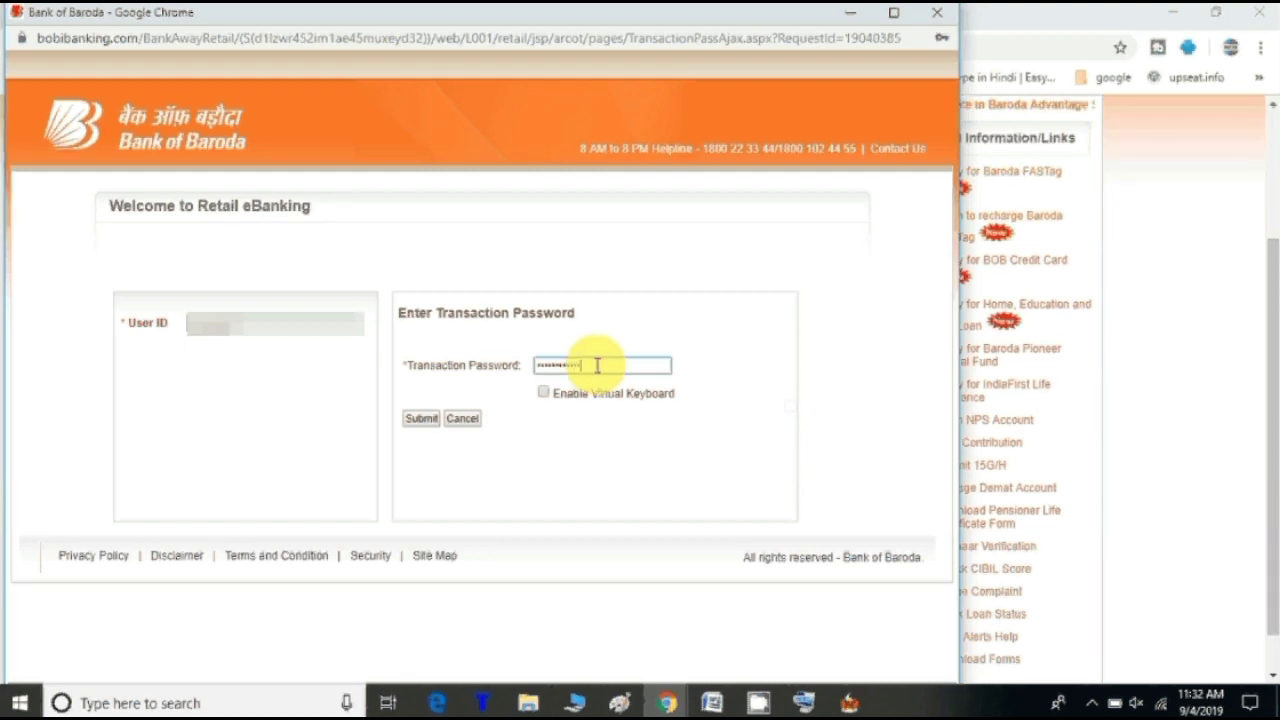
pyautogui.click(420, 419)
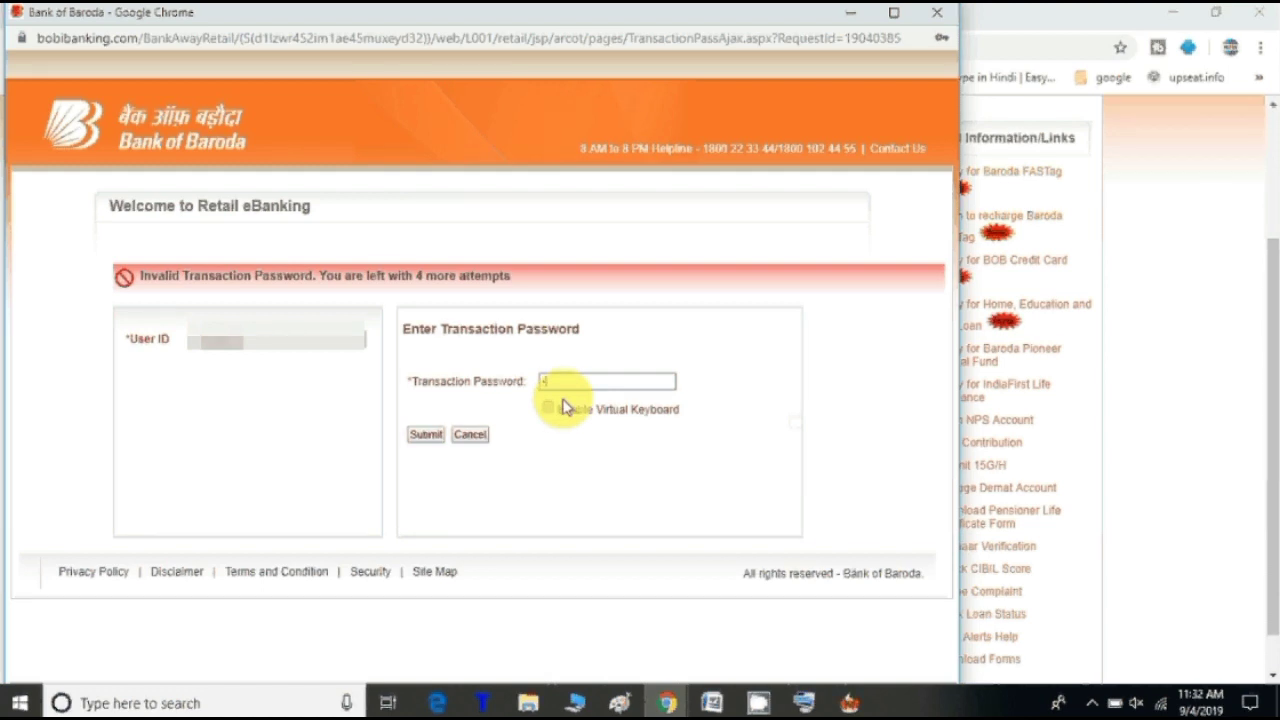
pyautogui.write('***')
pyautogui.write('**')
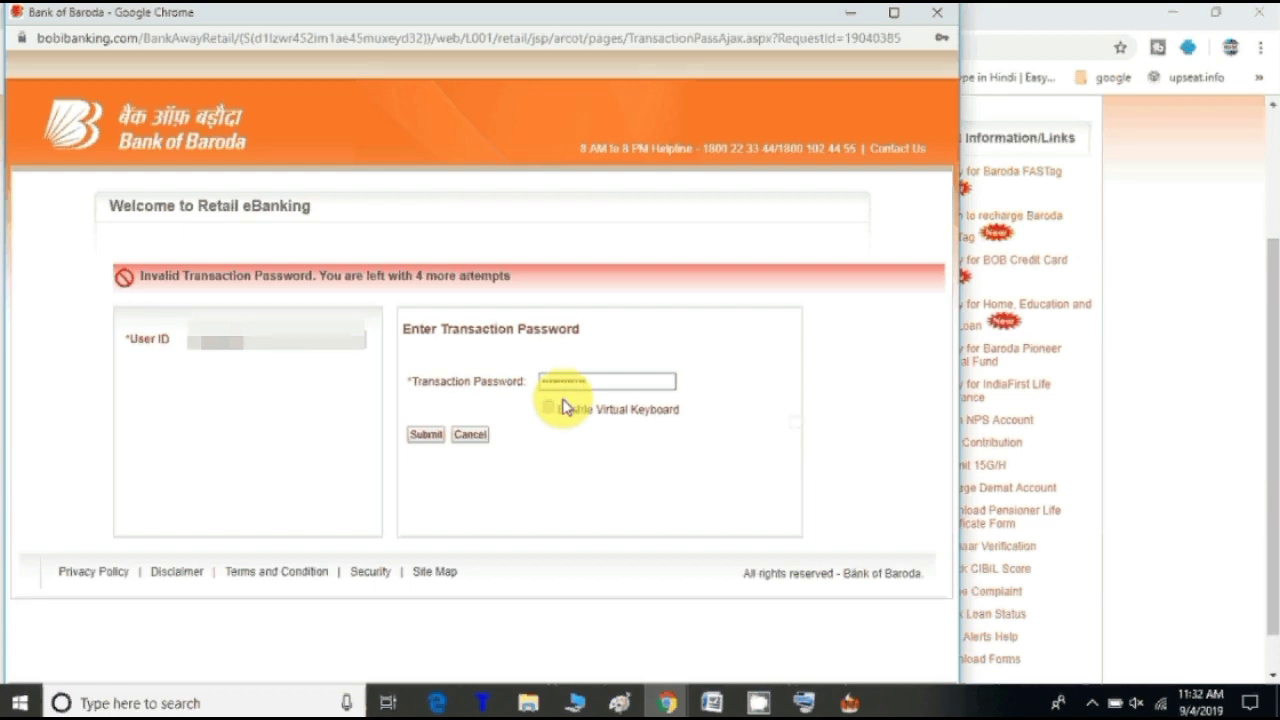
pyautogui.click(433, 437)
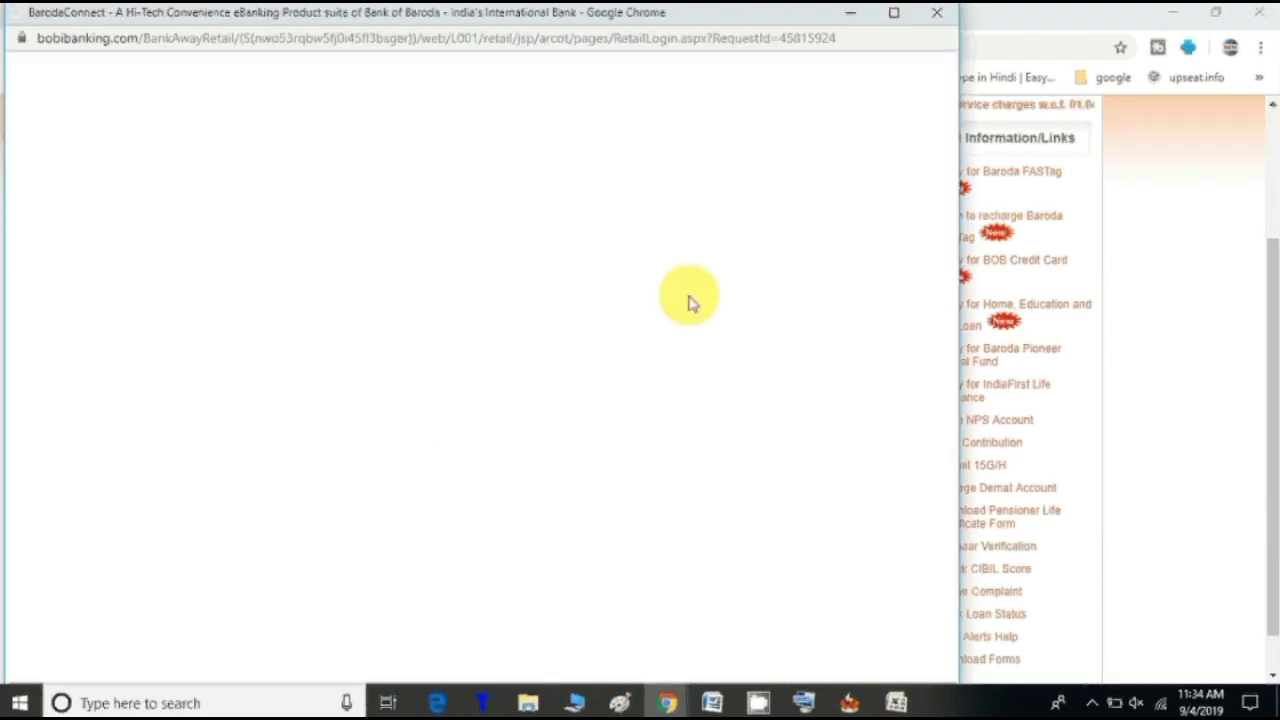
# Step: Enter the user ID and follow the Set/Reset Transaction Password 'Click Here' link
pyautogui.click(315, 375)
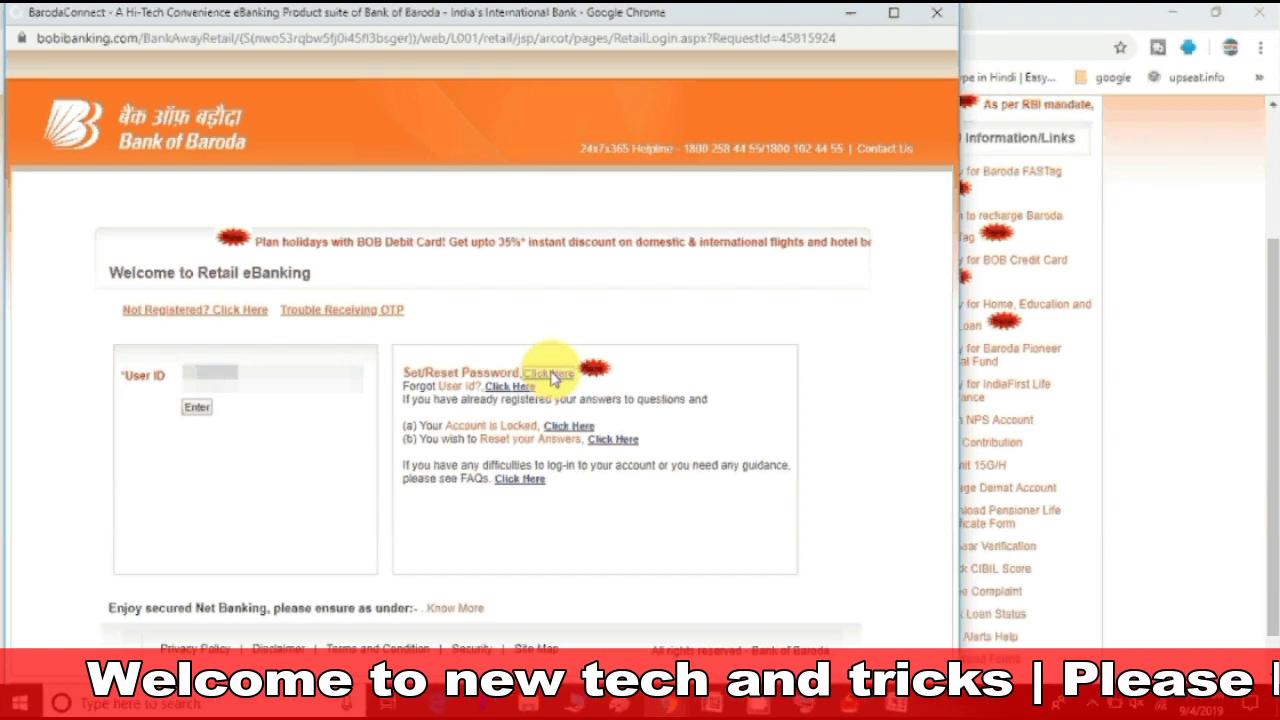
pyautogui.click(549, 374)
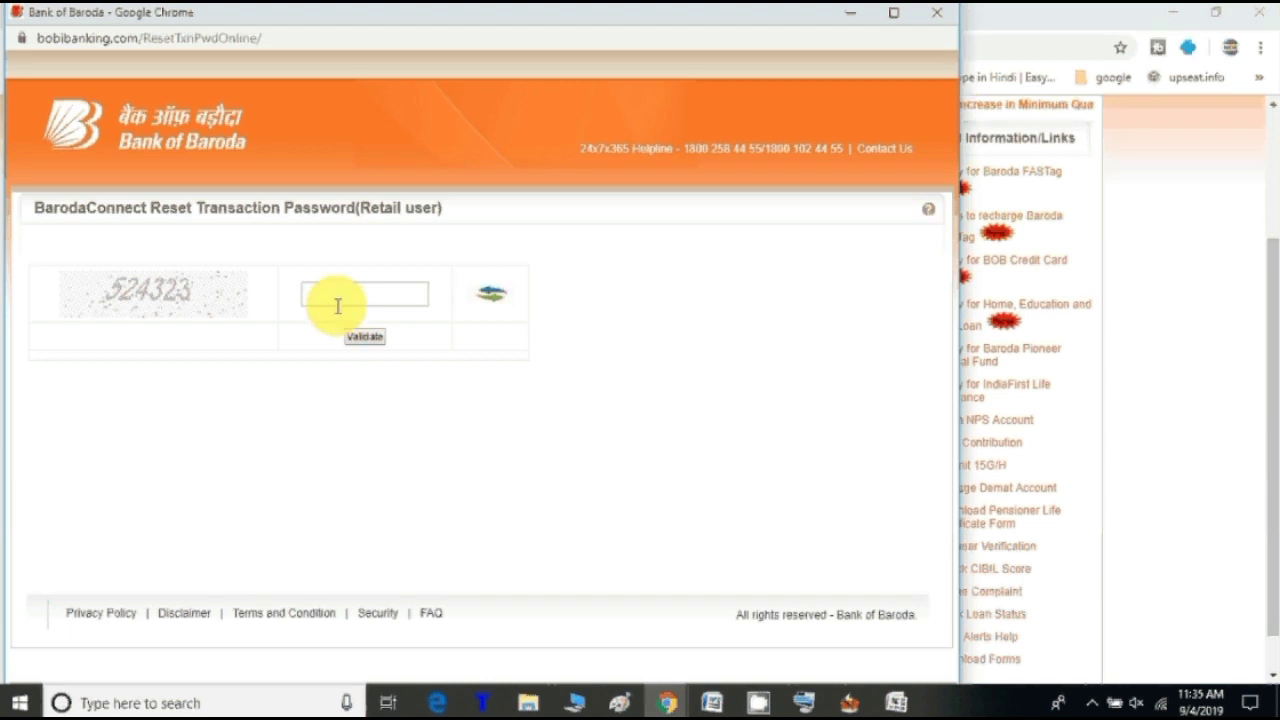
# Step: Enter the displayed captcha code and validate it, retrying with the new code until accepted
pyautogui.click(339, 298)
pyautogui.write('524')
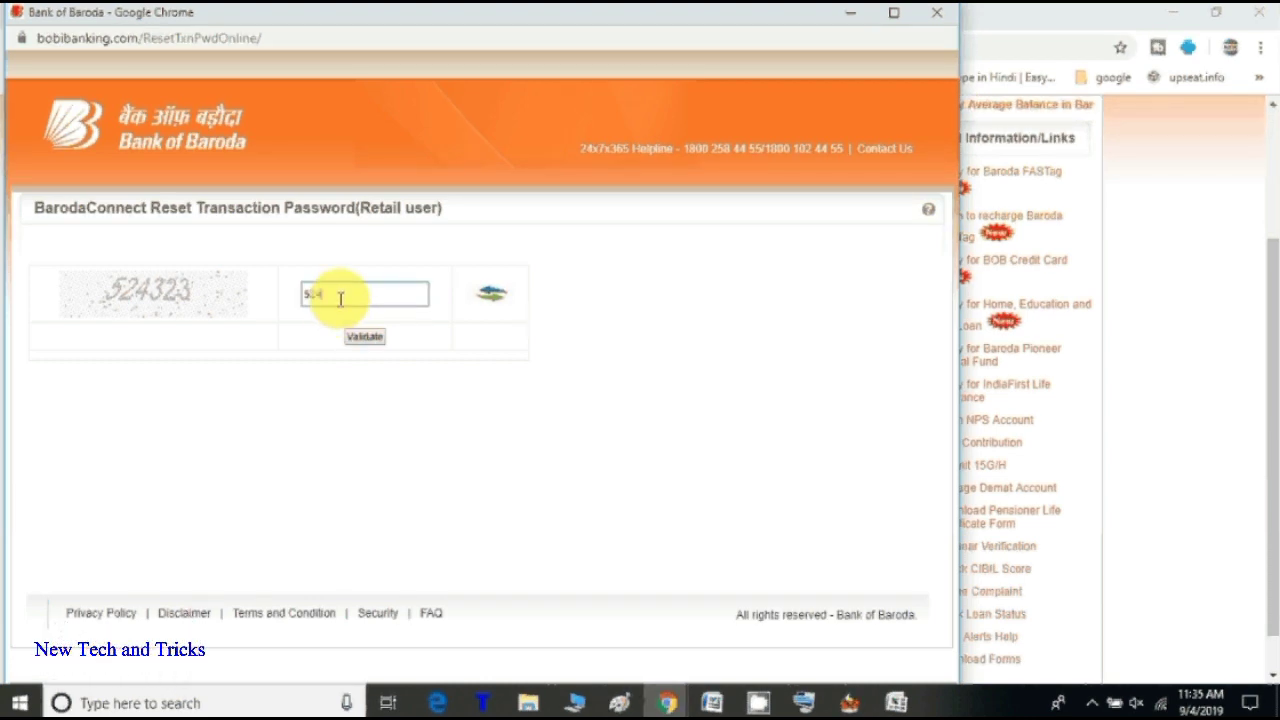
pyautogui.write('3')
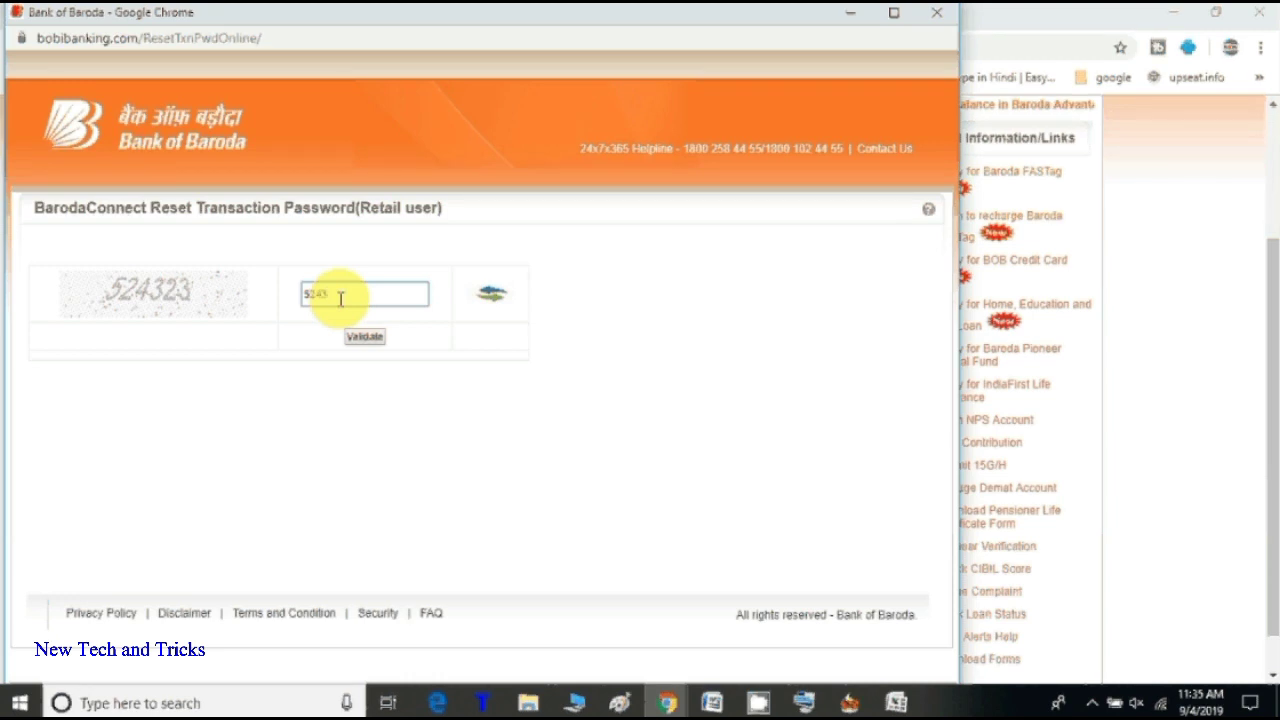
pyautogui.write('2')
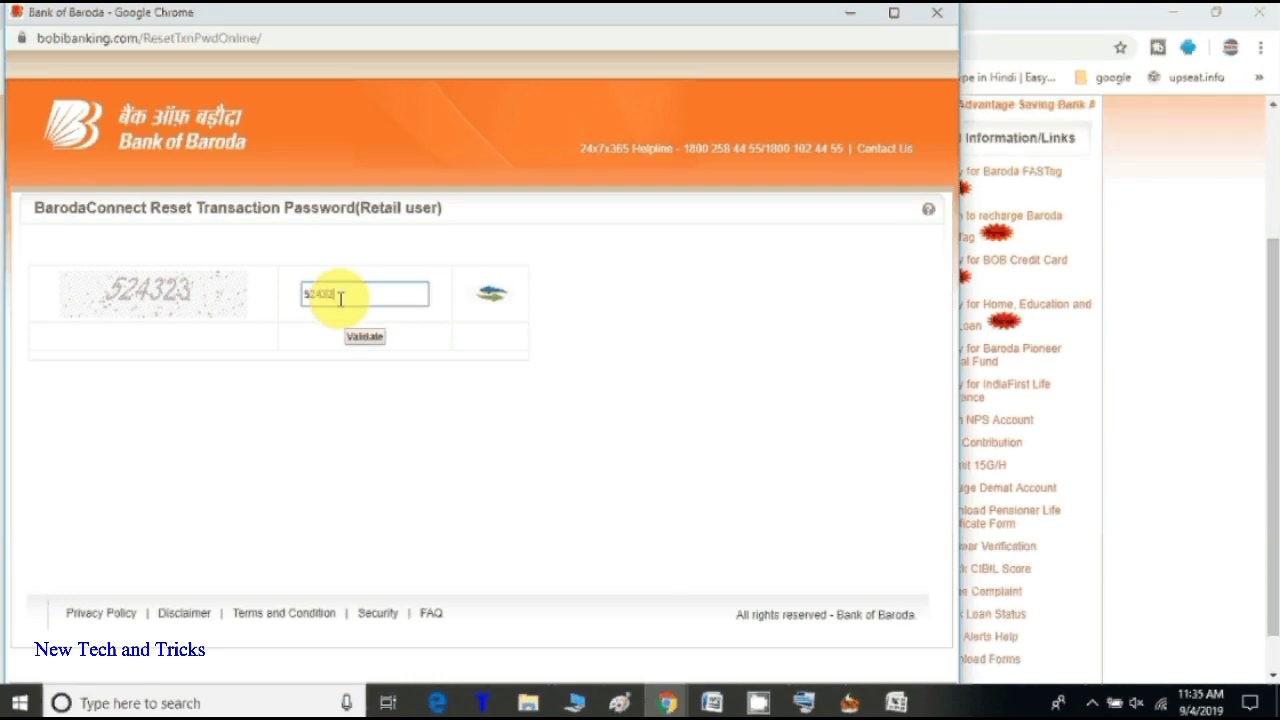
pyautogui.write('3')
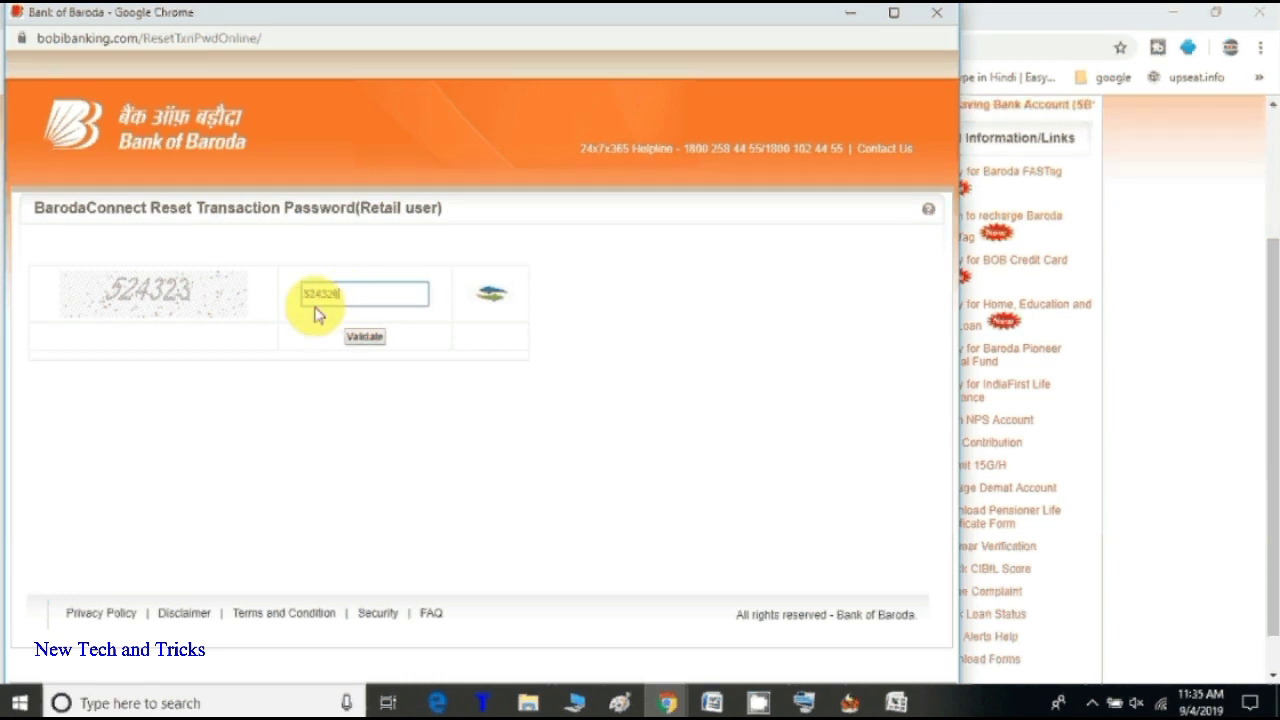
pyautogui.click(368, 338)
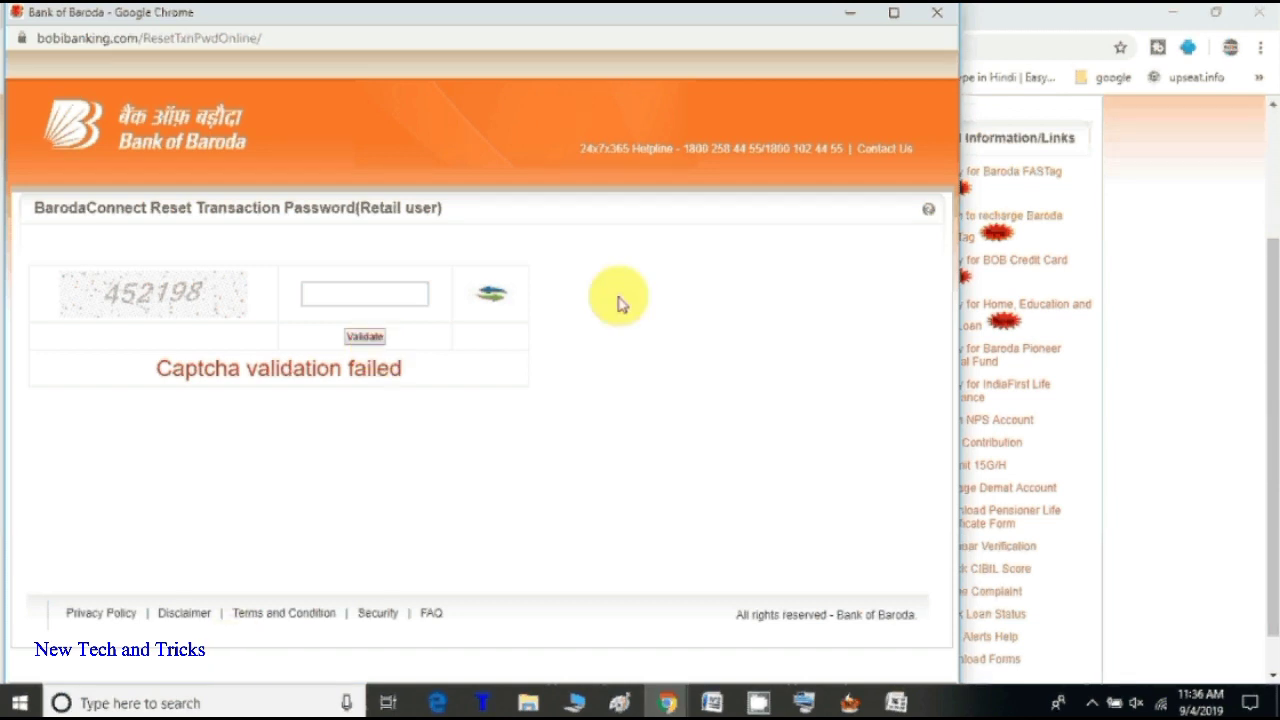
pyautogui.click(406, 292)
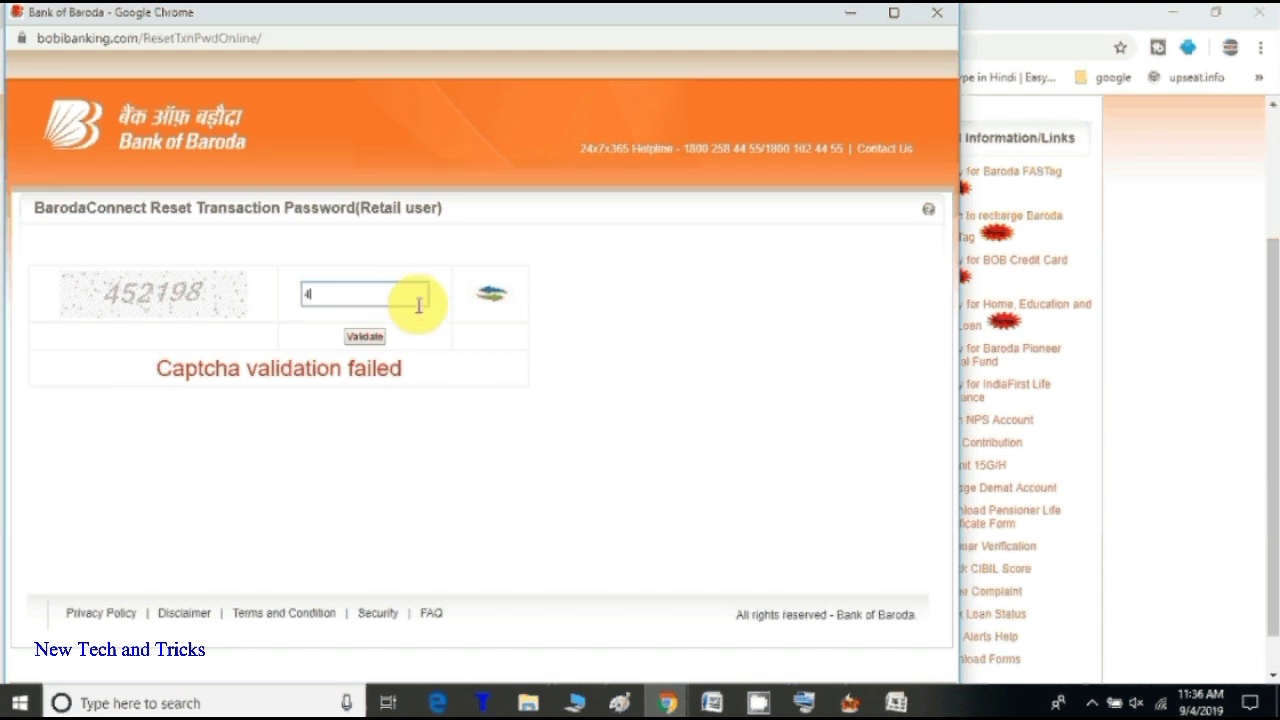
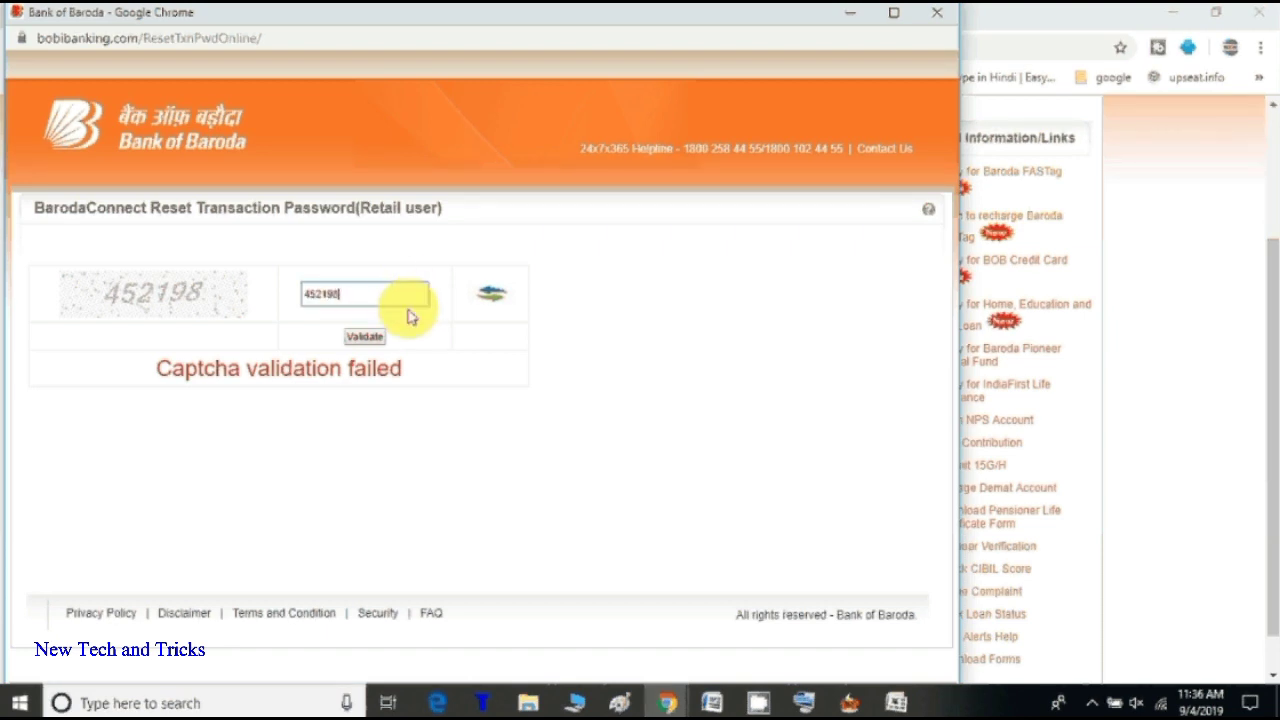
pyautogui.click(378, 337)
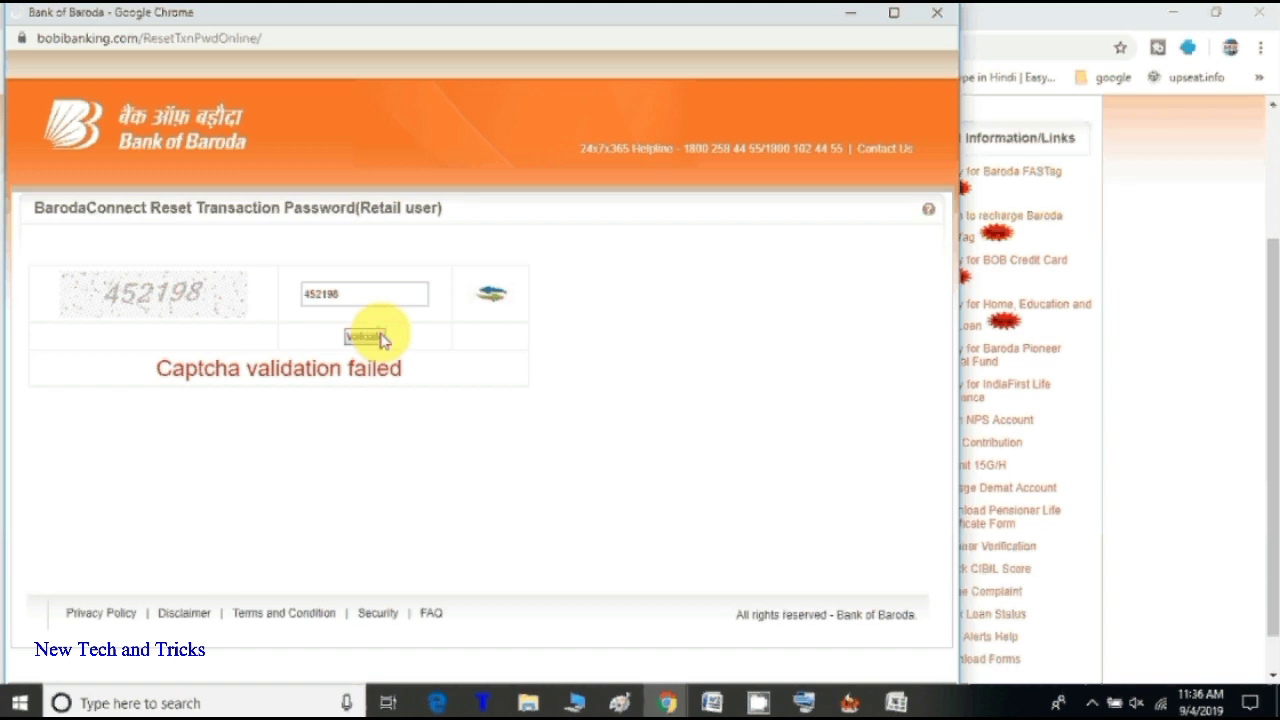
pyautogui.click(381, 340)
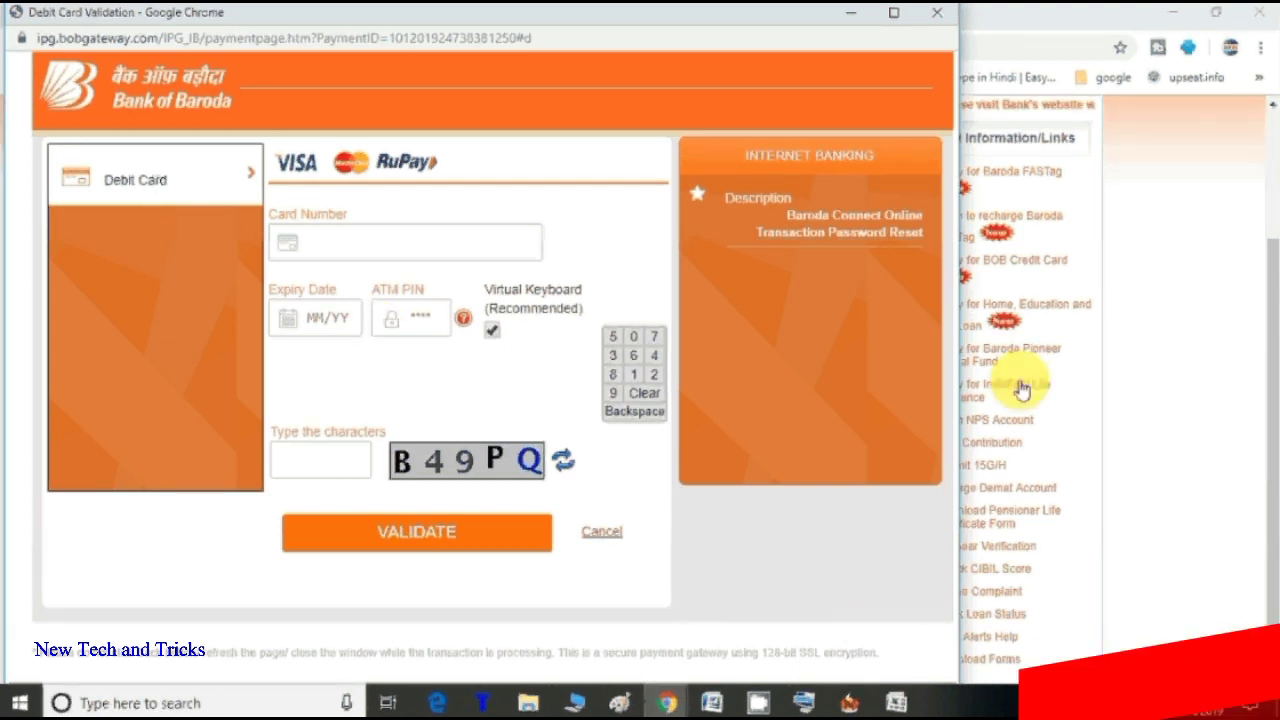
# Step: Fill in the debit card number and the card's expiry date
pyautogui.click(514, 254)
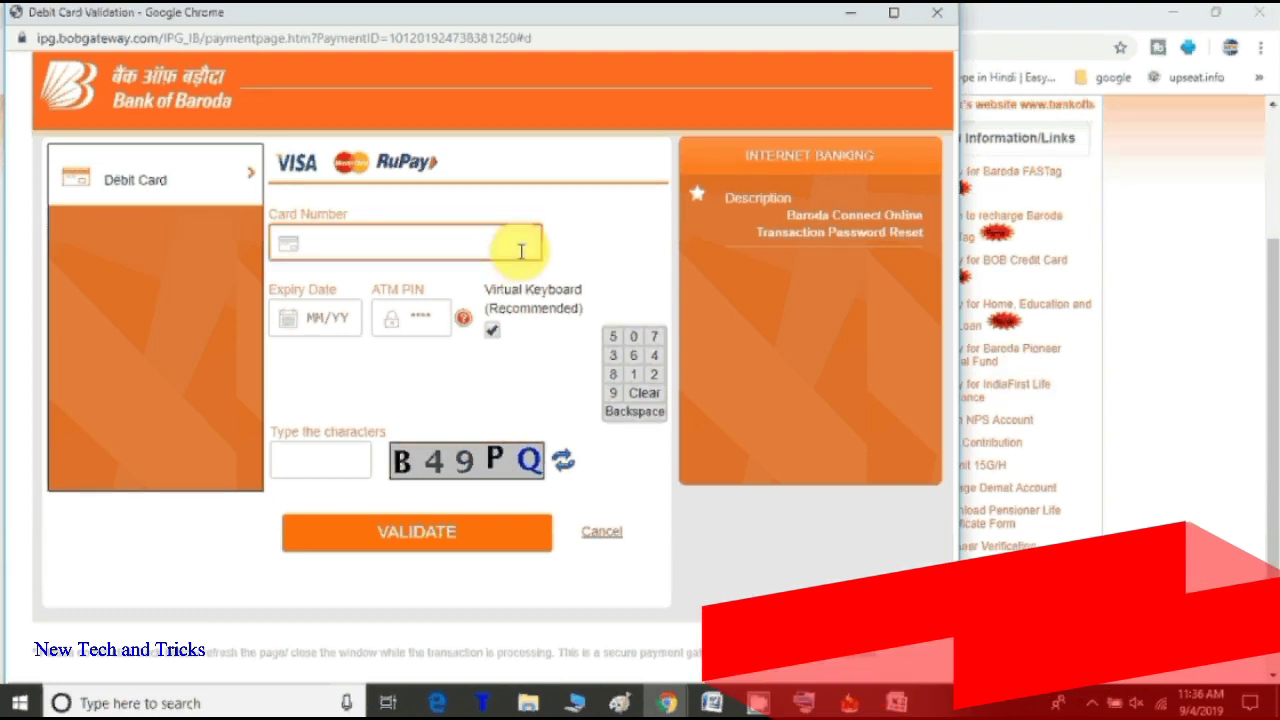
pyautogui.write('46')
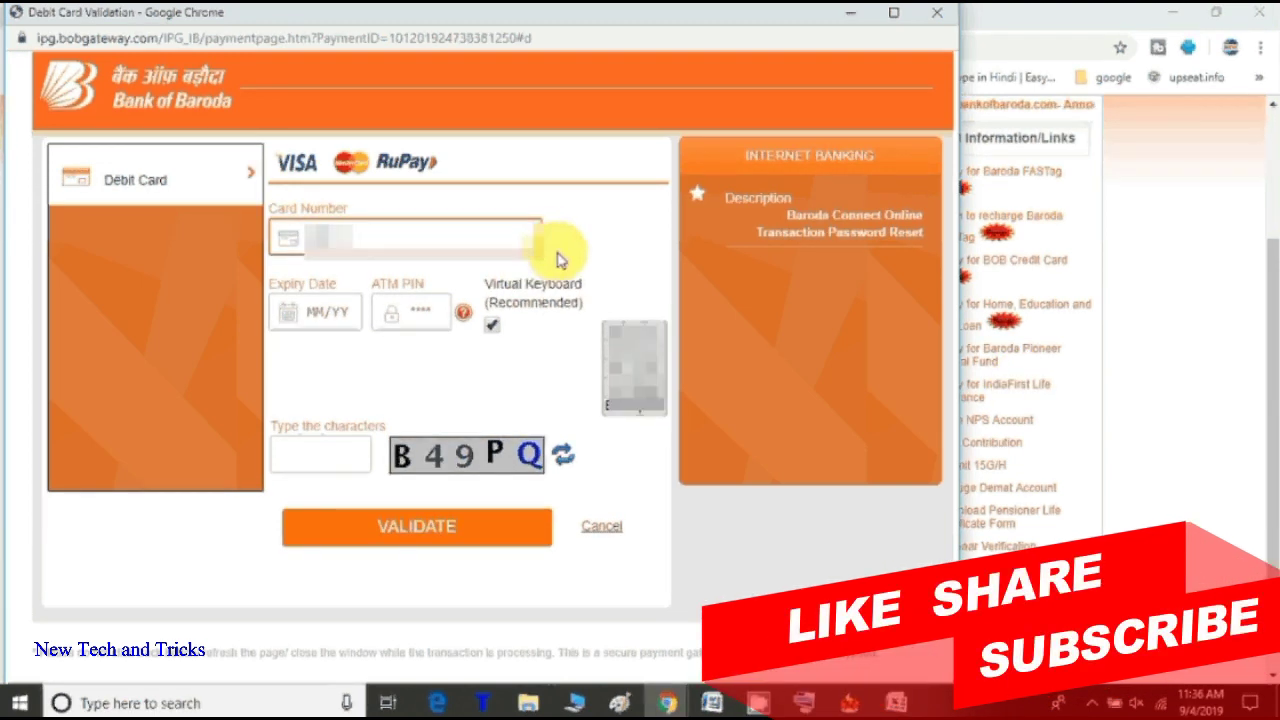
pyautogui.write('0000')
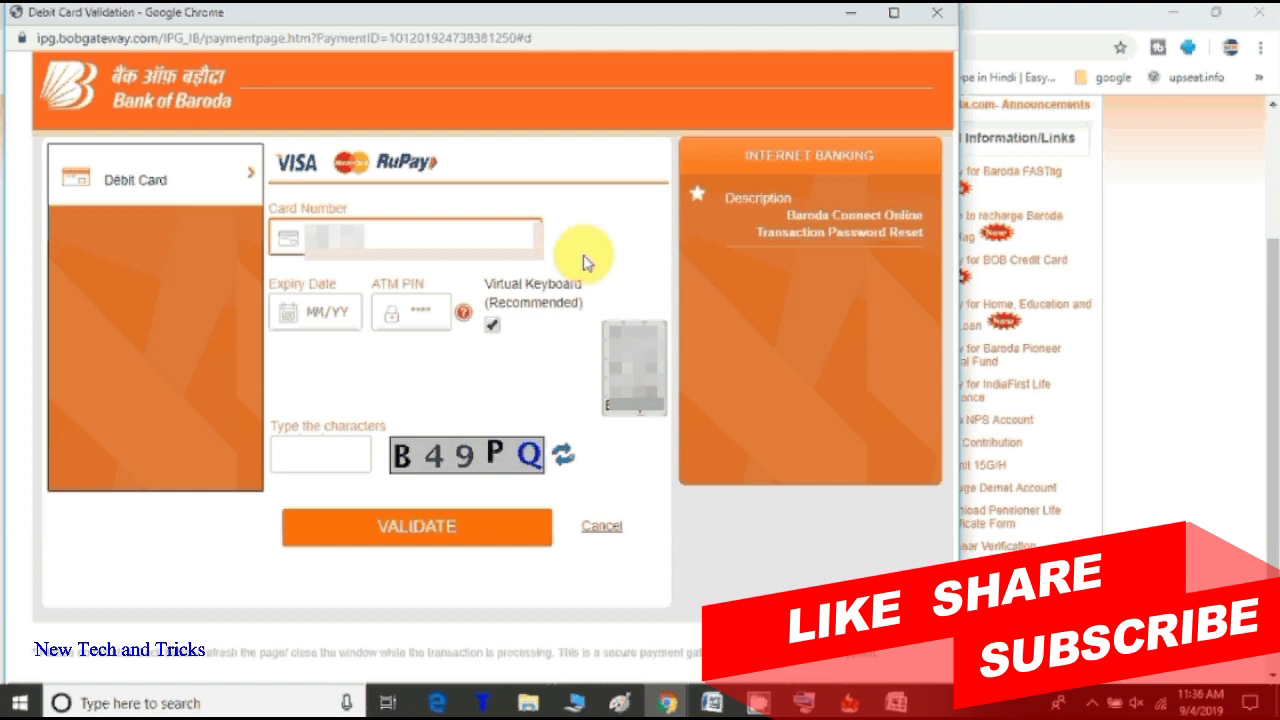
pyautogui.write('0000')
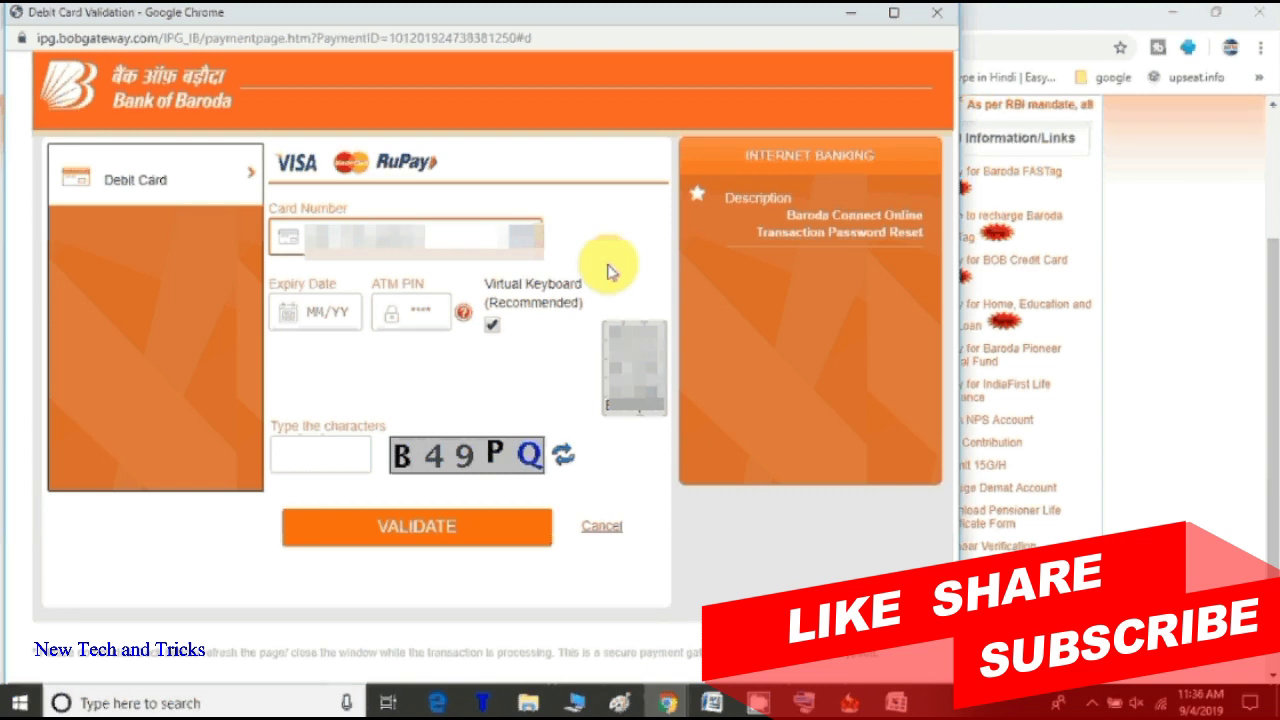
pyautogui.press('Tab')
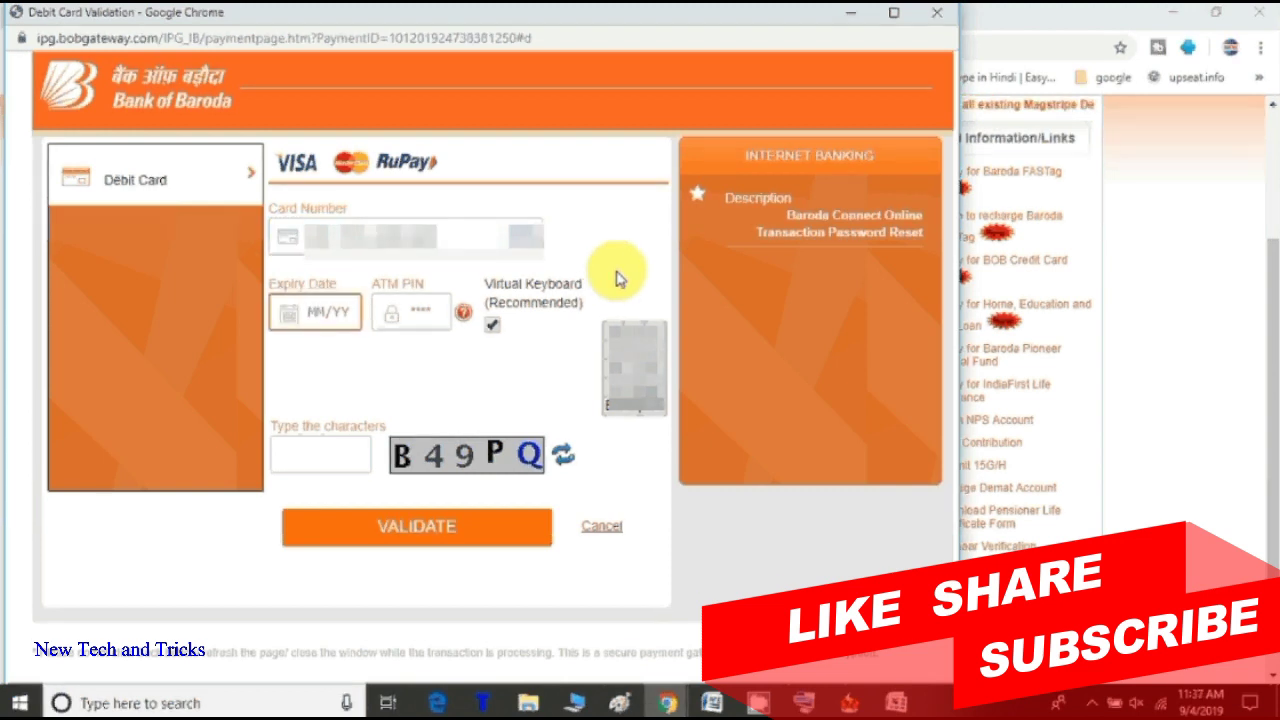
pyautogui.write('1')
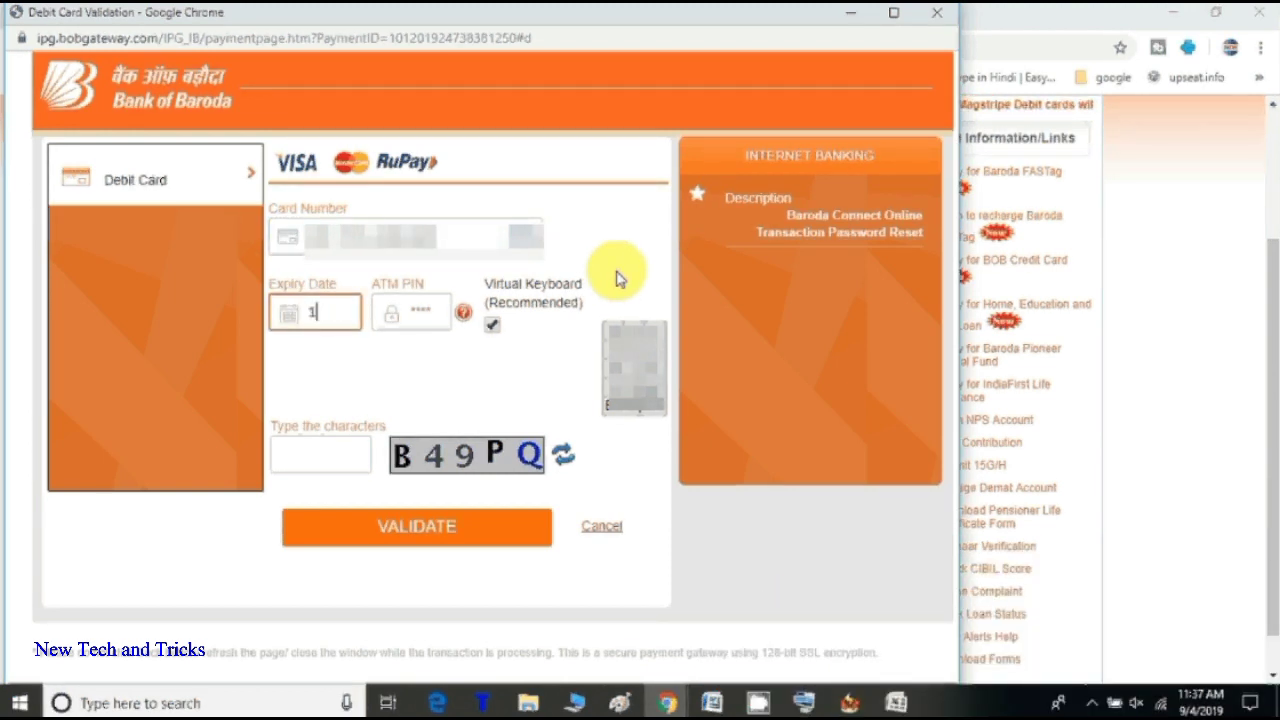
pyautogui.write('0/2')
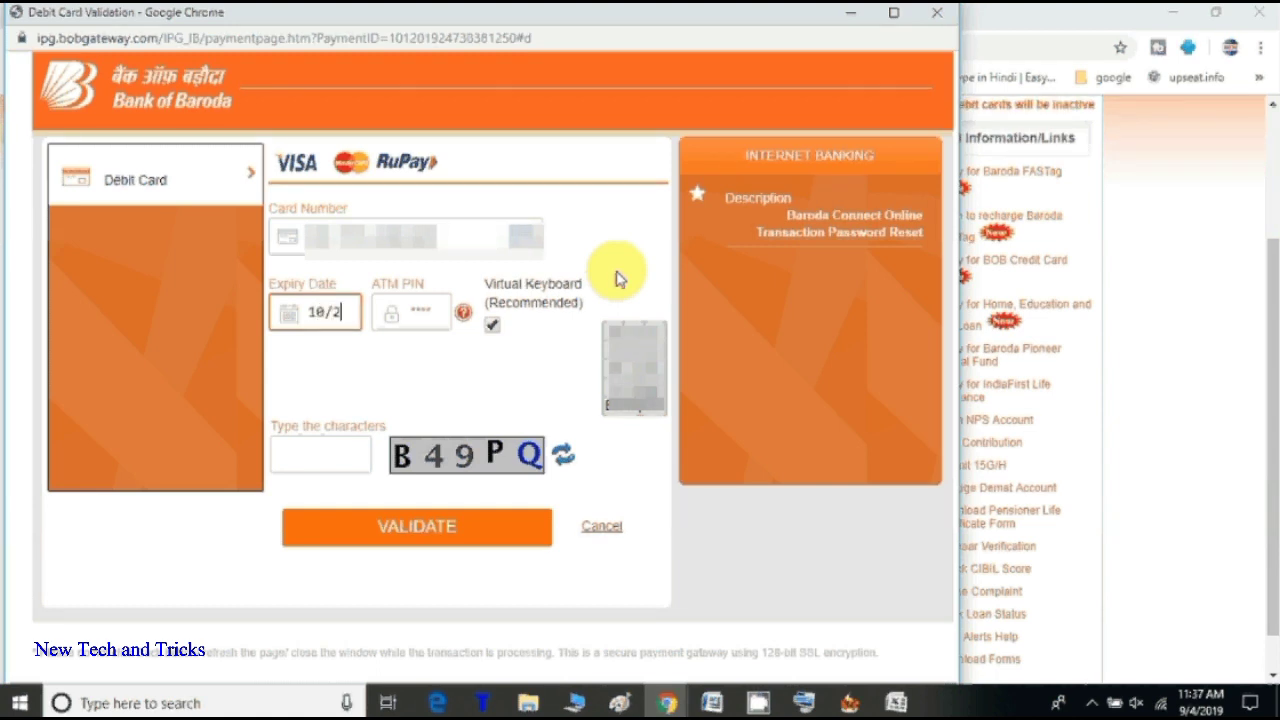
pyautogui.write('3')
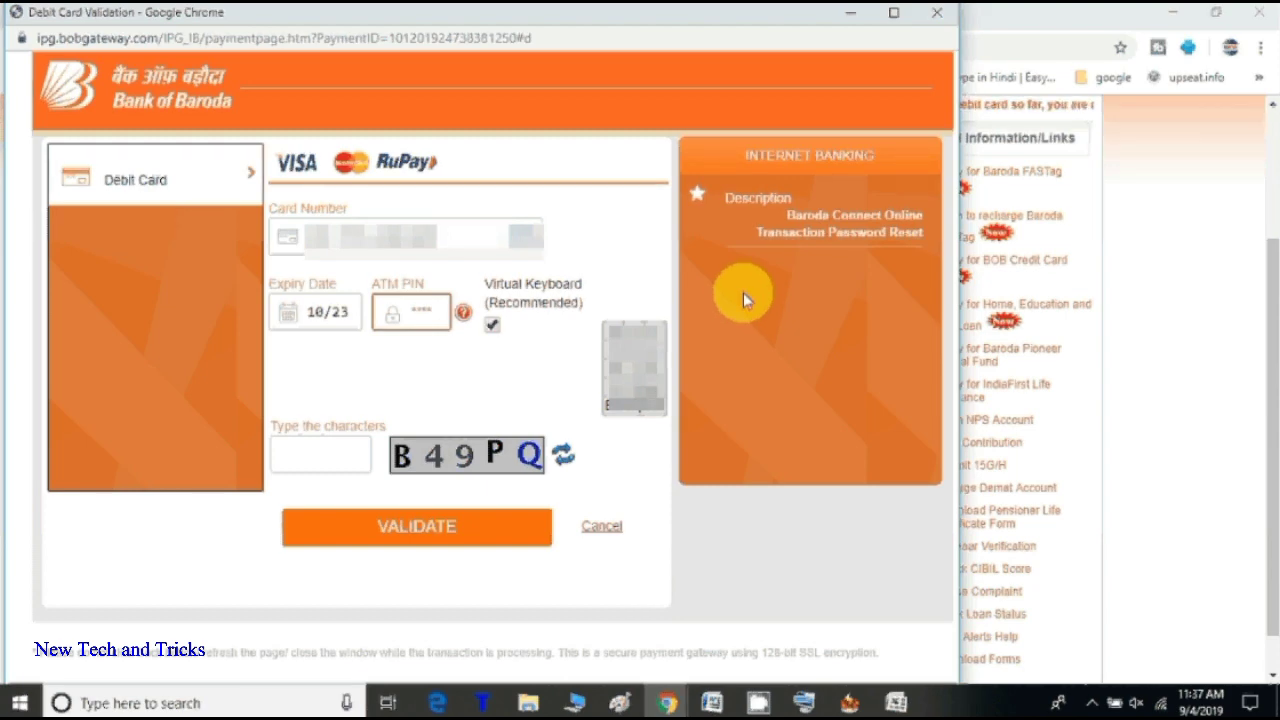
# Step: Enter the ATM PIN on the virtual keyboard and the image characters, then validate the card
pyautogui.click(634, 363)
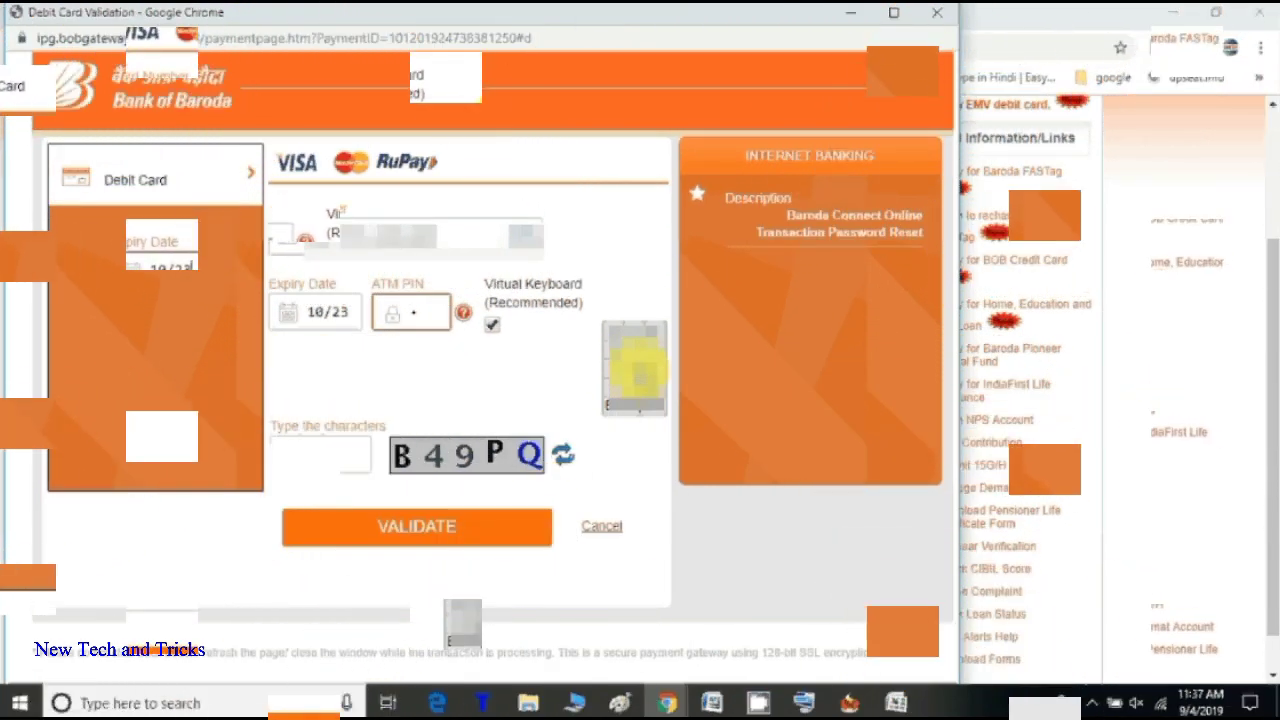
pyautogui.click(614, 343)
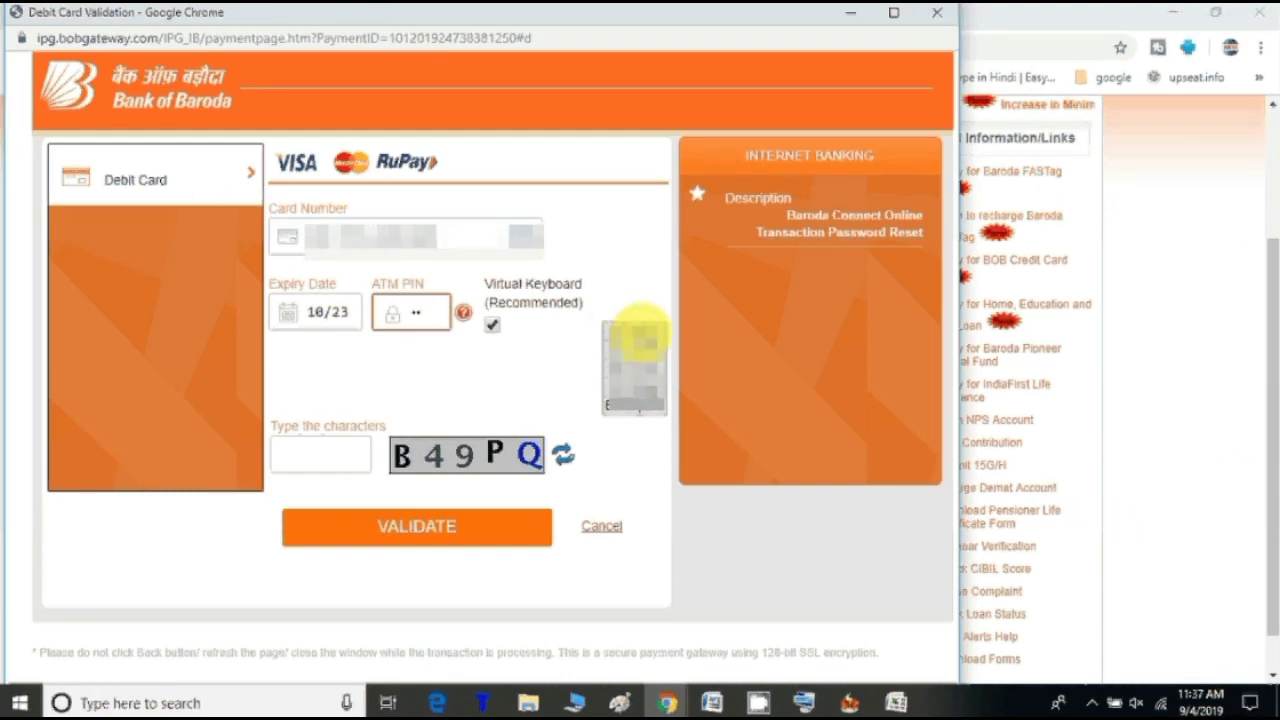
pyautogui.click(637, 336)
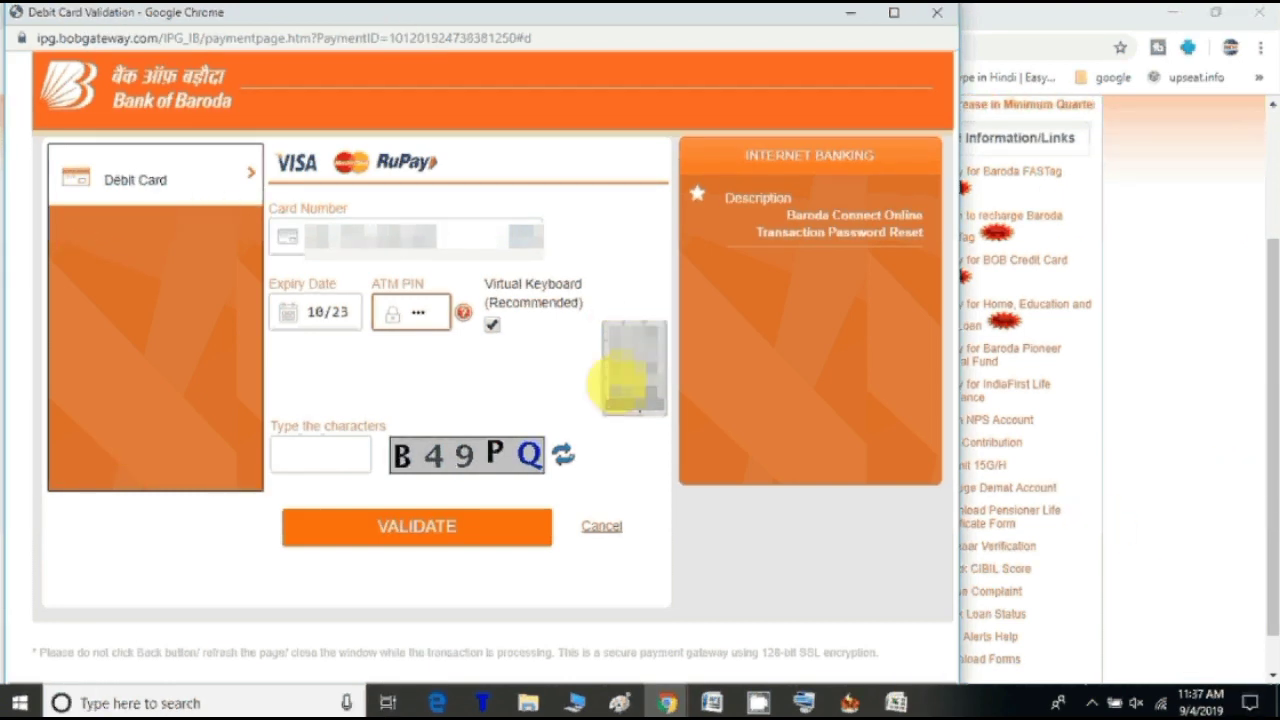
pyautogui.click(622, 378)
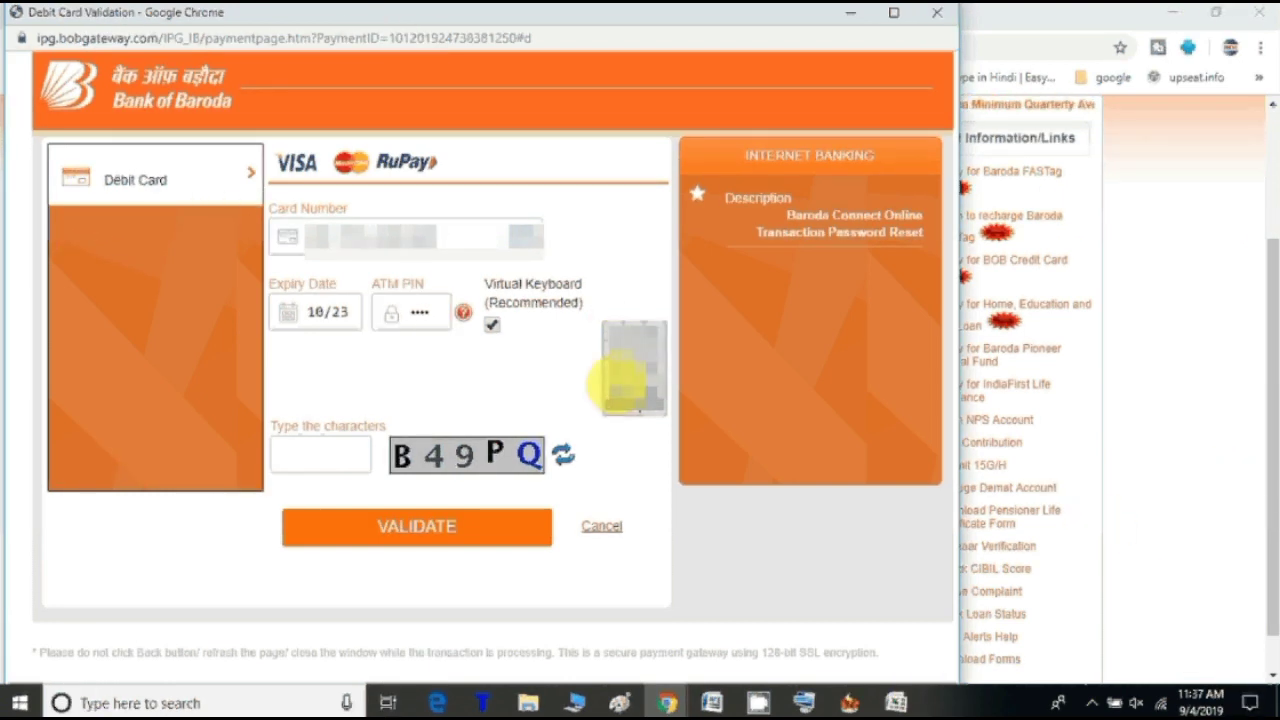
pyautogui.click(348, 457)
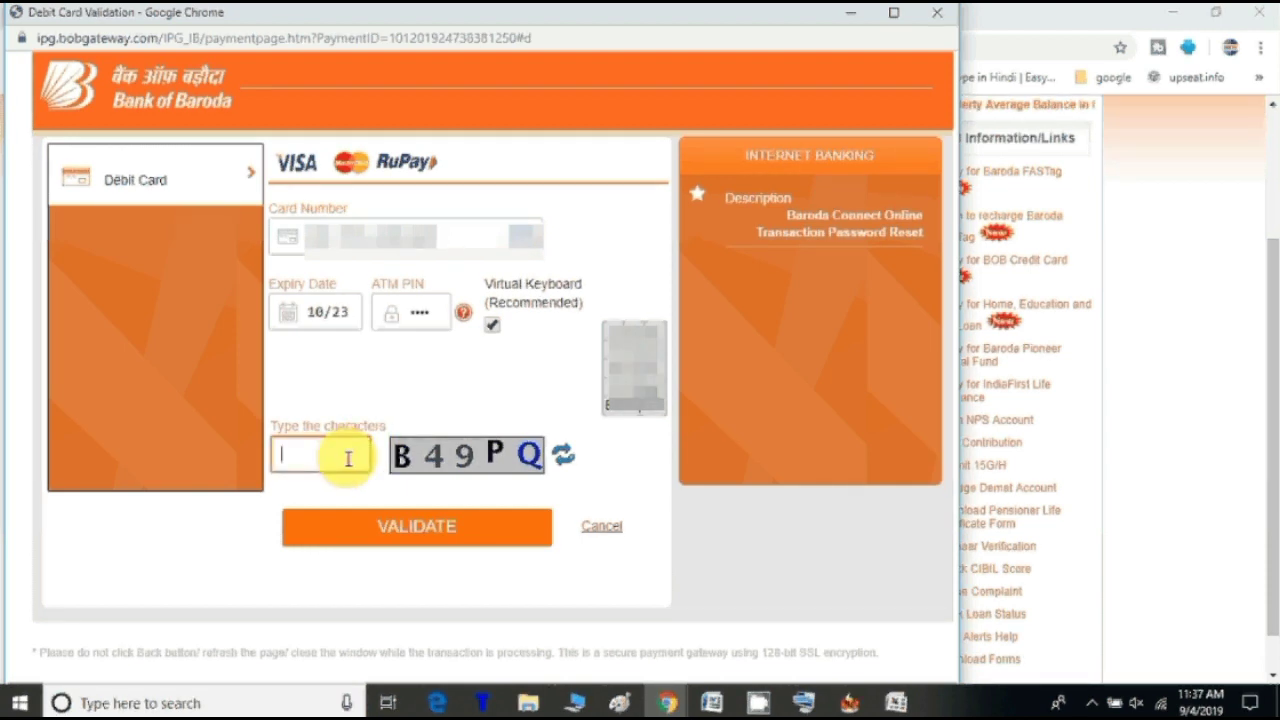
pyautogui.write('B')
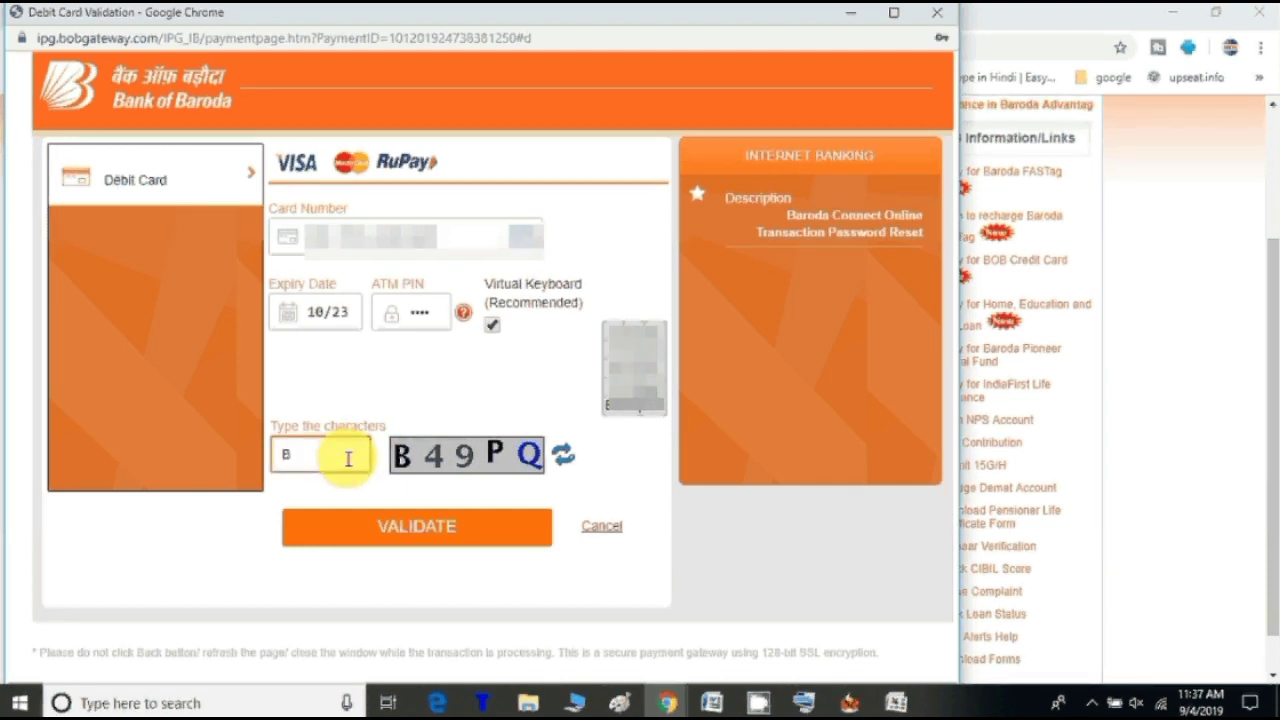
pyautogui.write('4')
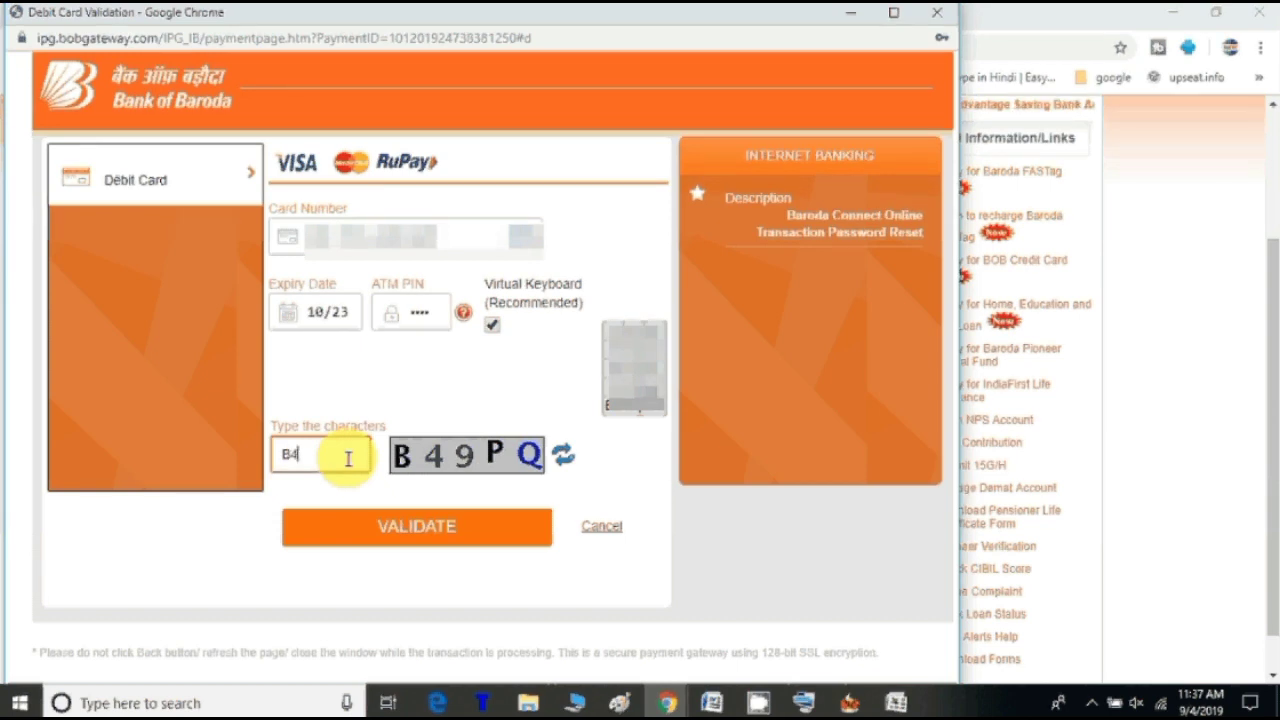
pyautogui.write('9P')
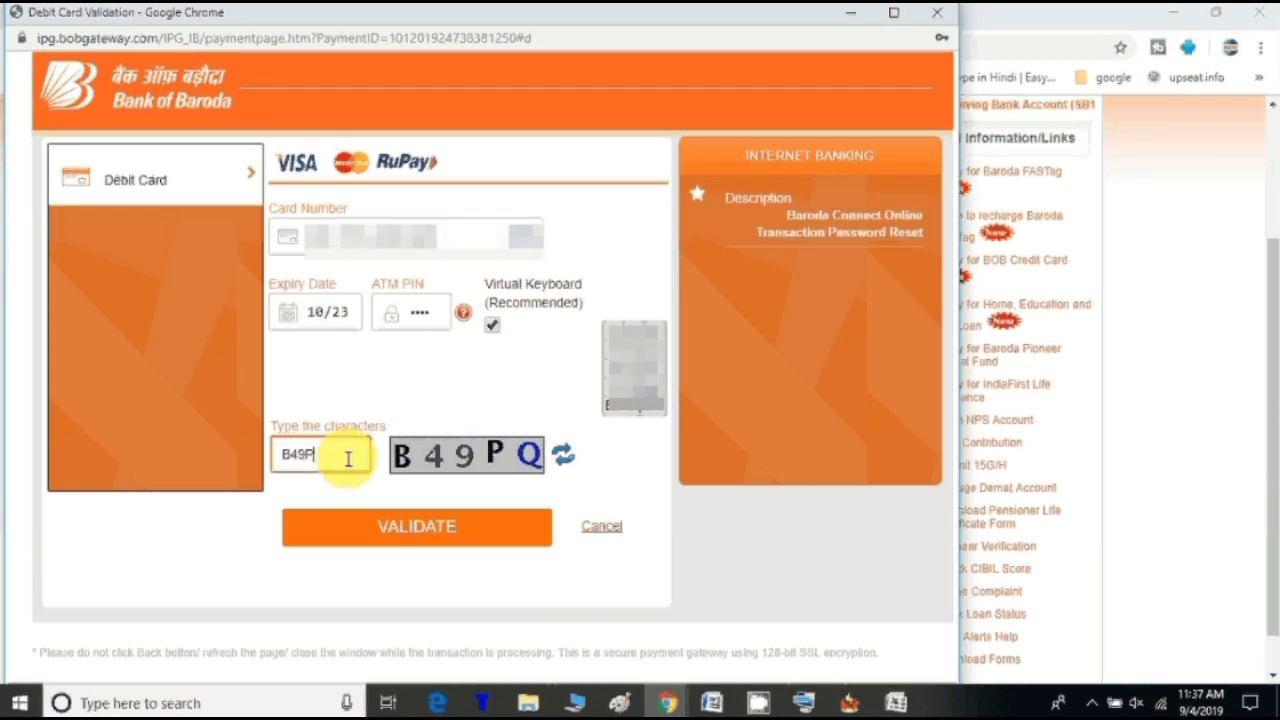
pyautogui.write('Q')
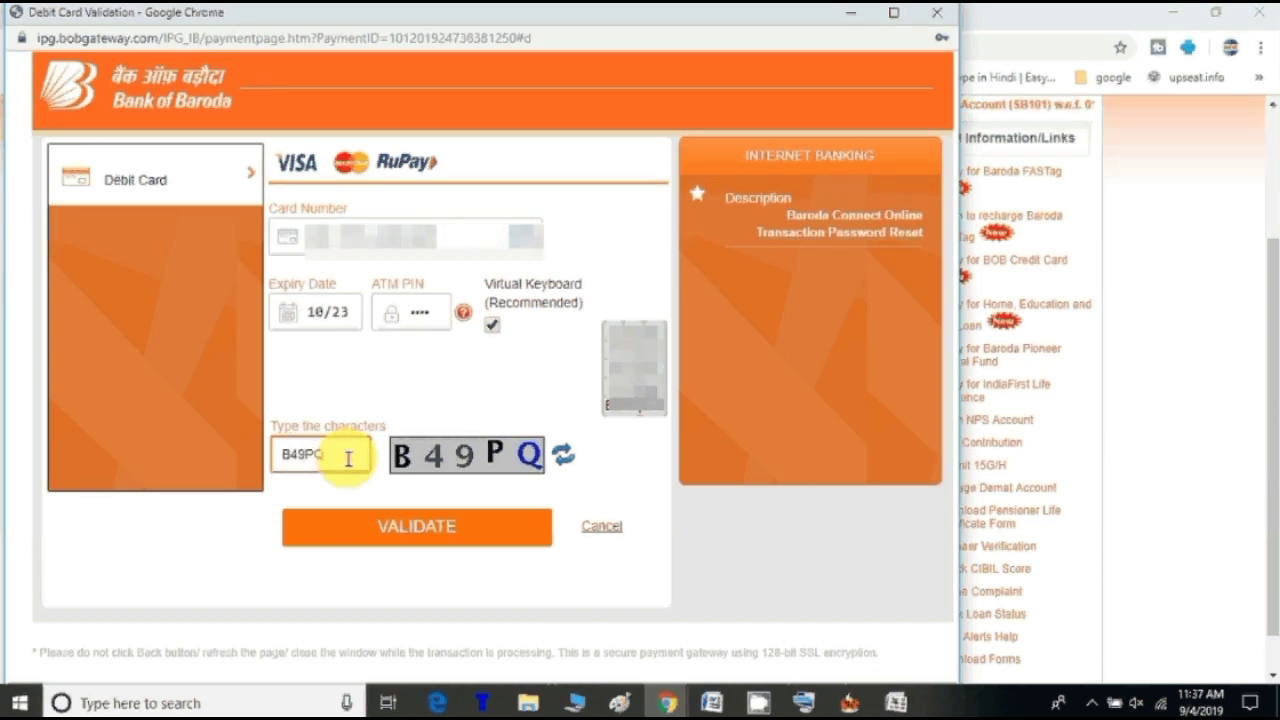
pyautogui.click(373, 530)
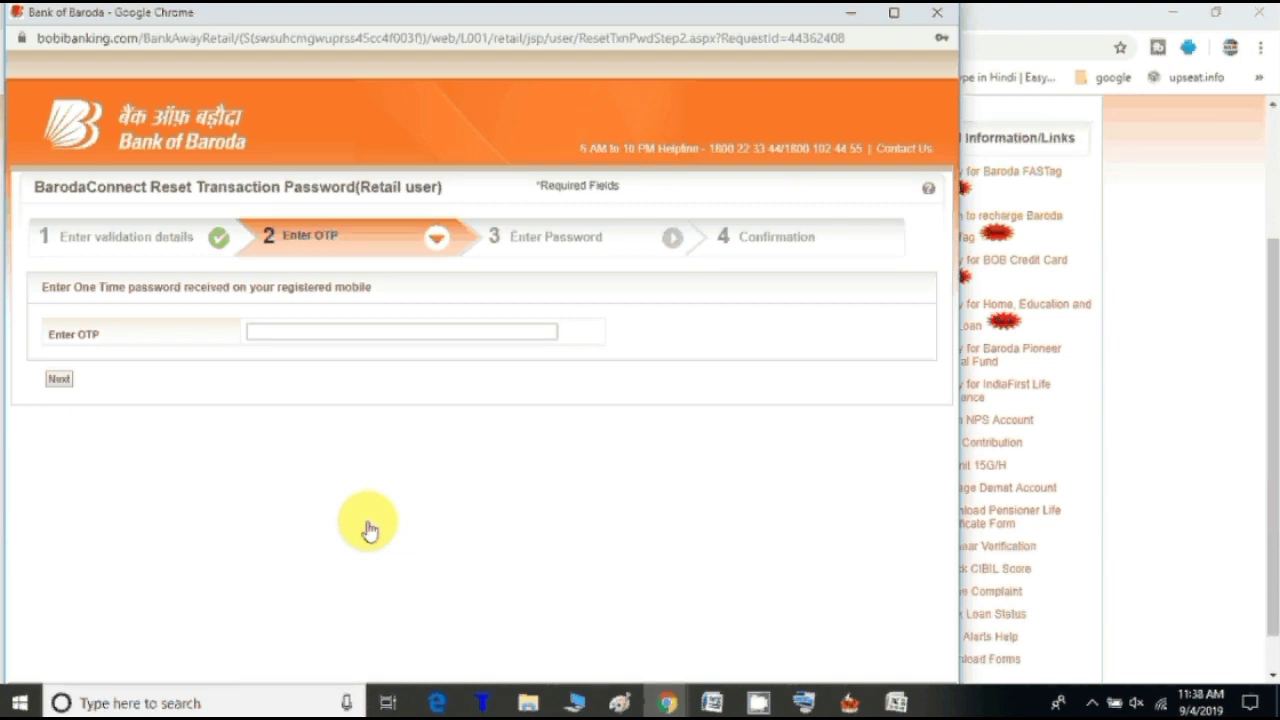
# Step: Enter the OTP sent to the registered mobile and continue with Next
pyautogui.click(448, 333)
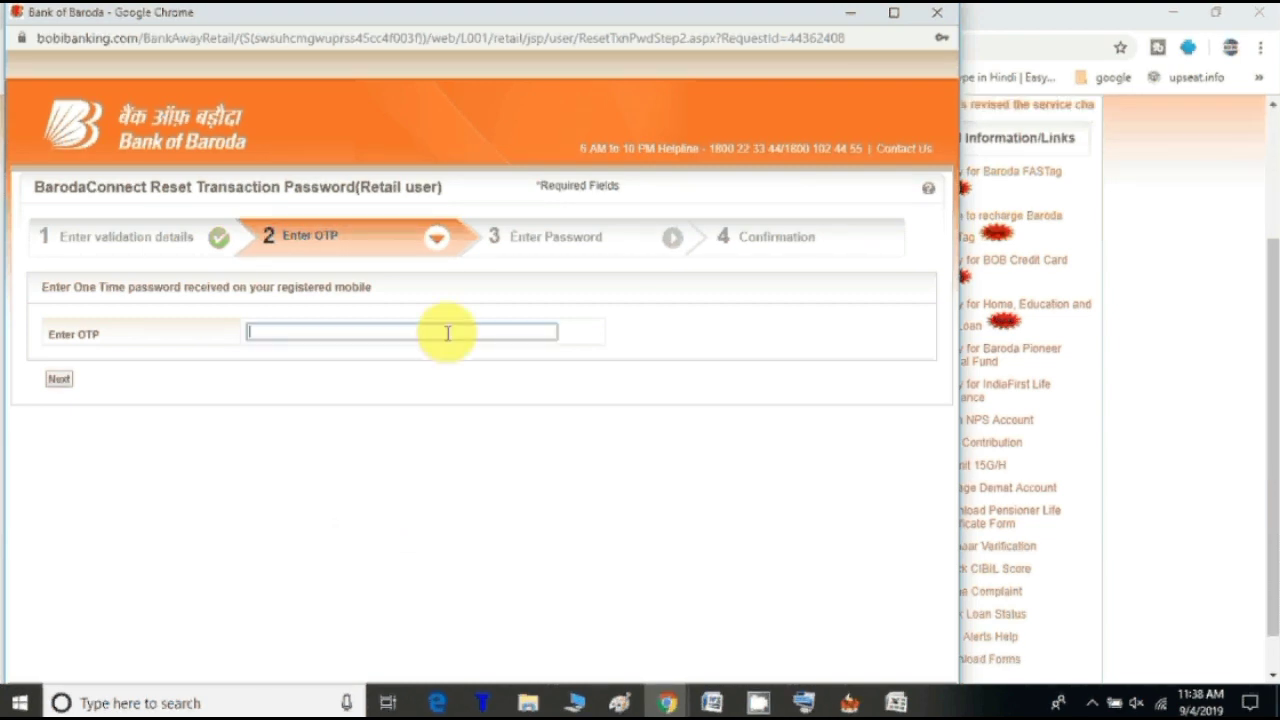
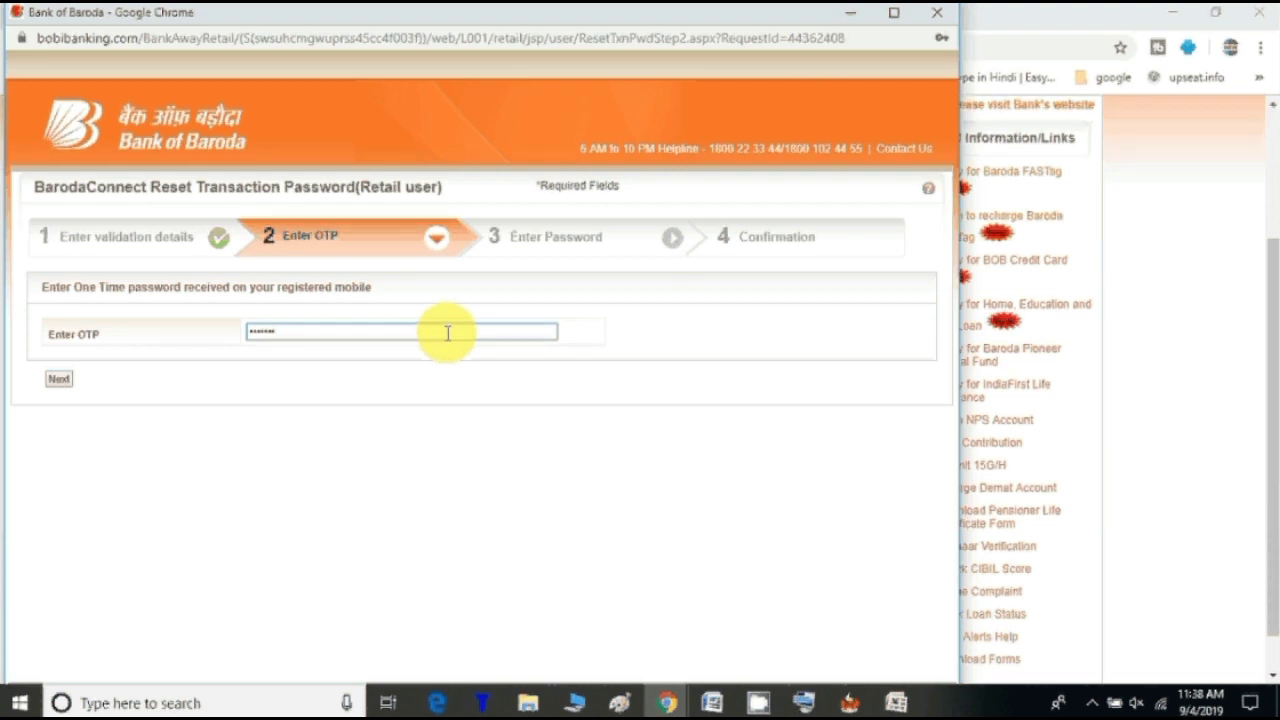
pyautogui.click(61, 389)
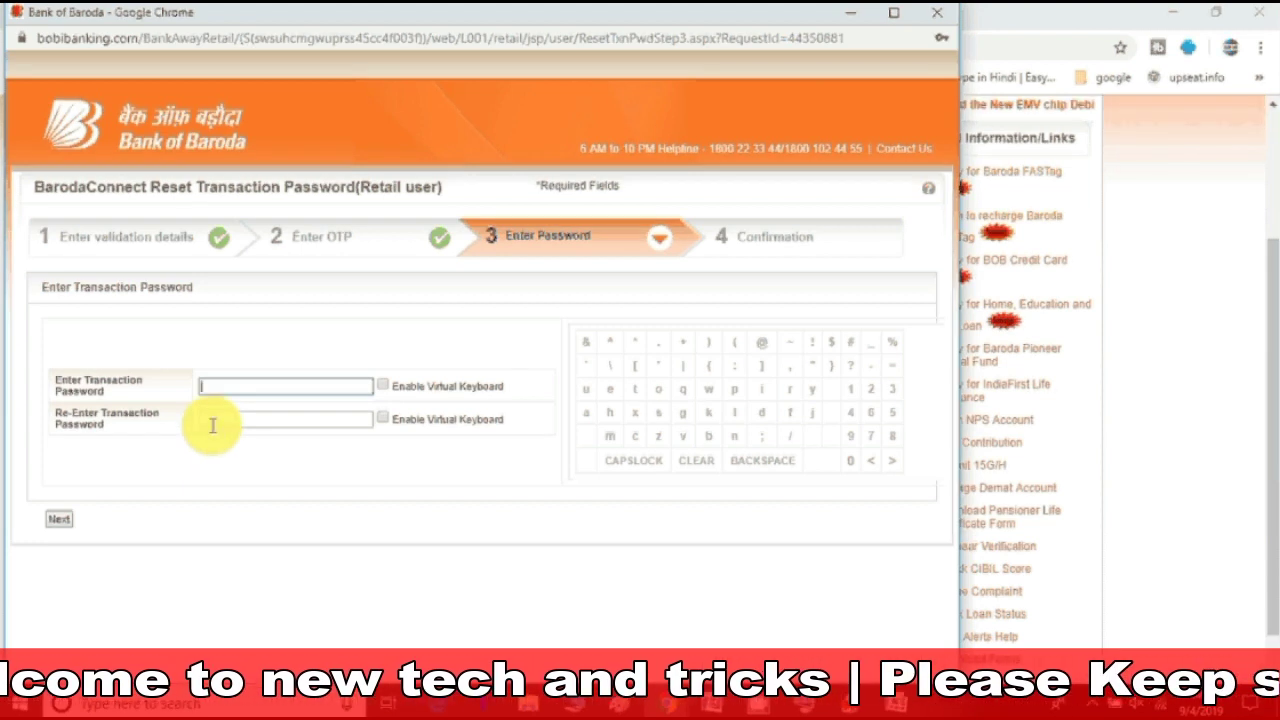
# Step: Enter the new transaction password in both fields and submit it
pyautogui.write('••')
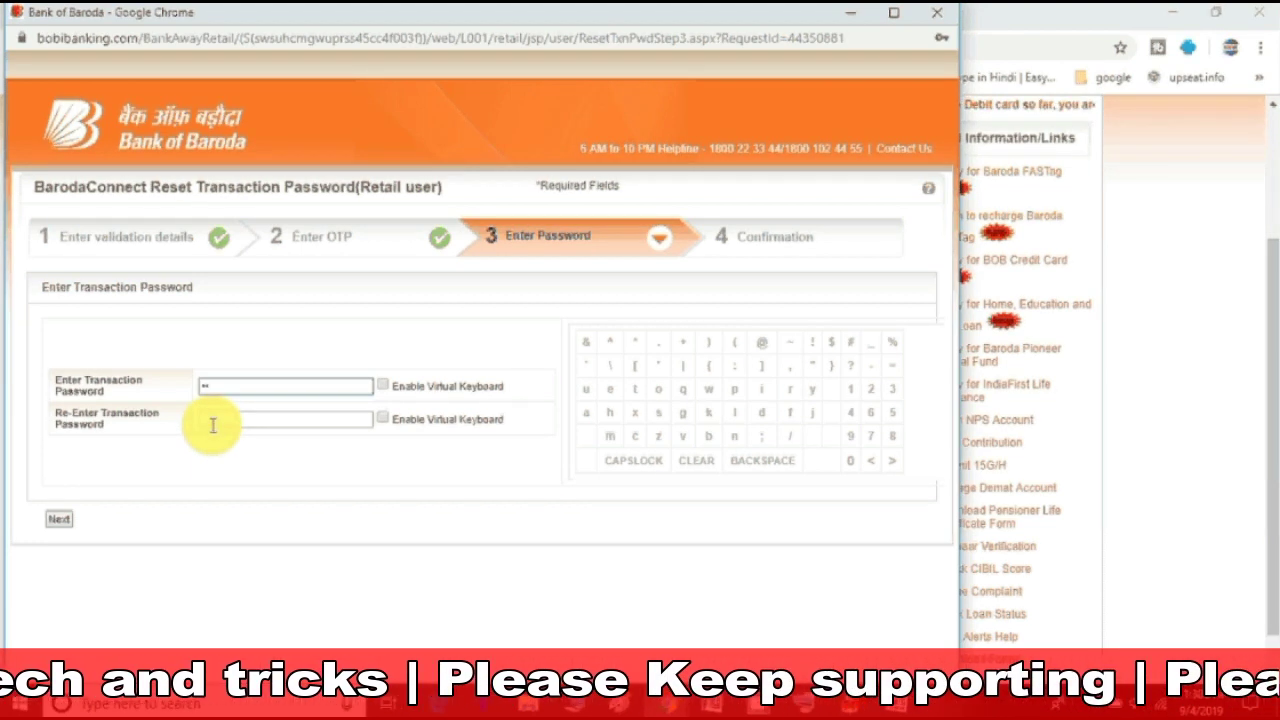
pyautogui.write('•••')
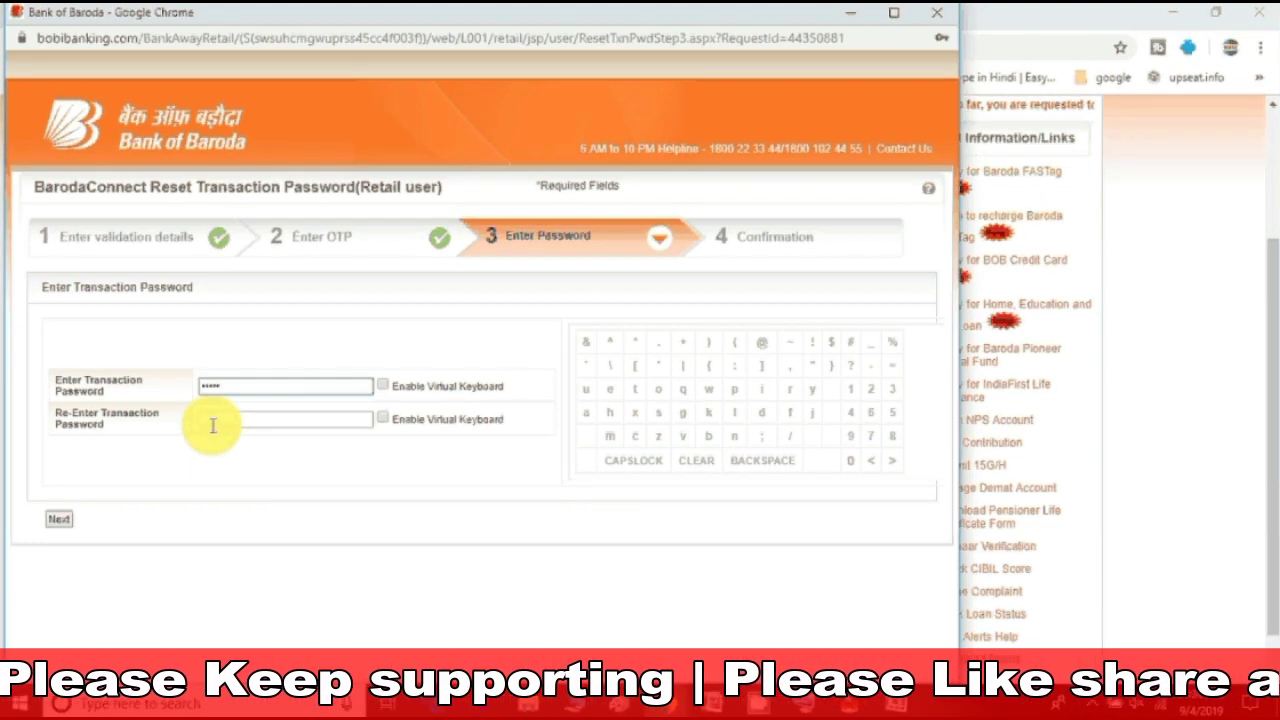
pyautogui.write('•')
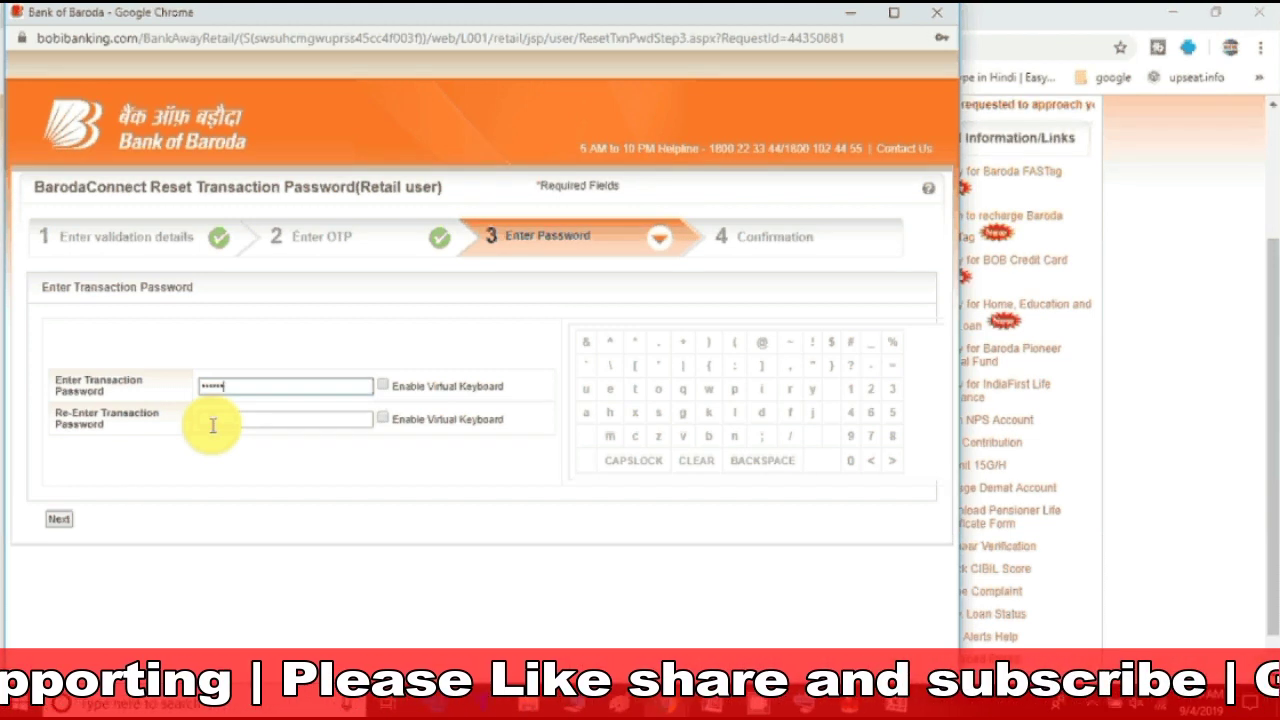
pyautogui.write('•')
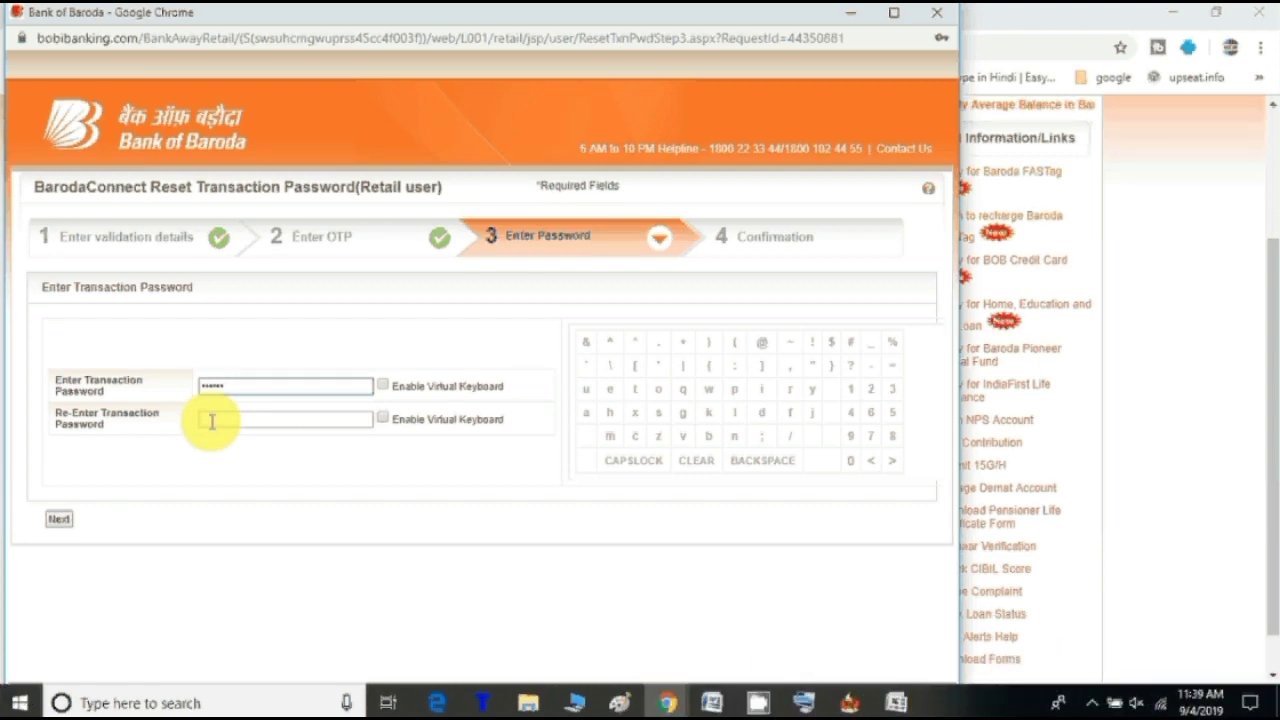
pyautogui.click(212, 421)
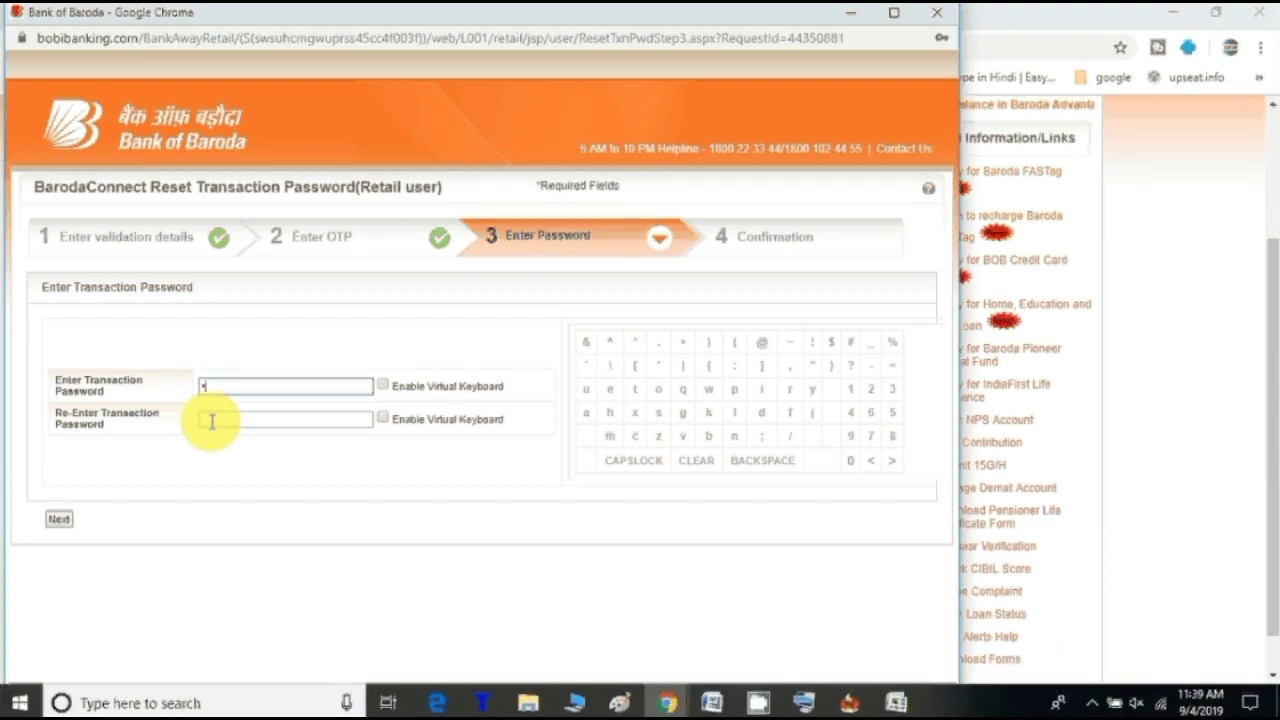
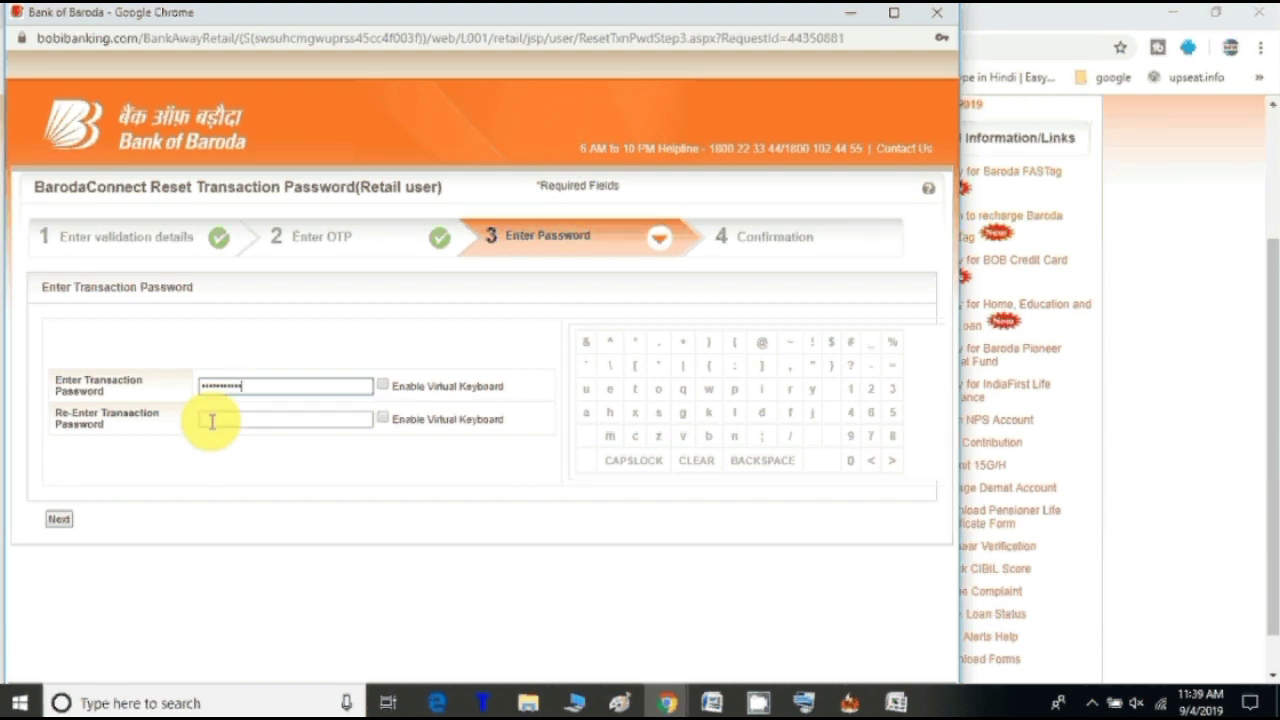
pyautogui.click(212, 421)
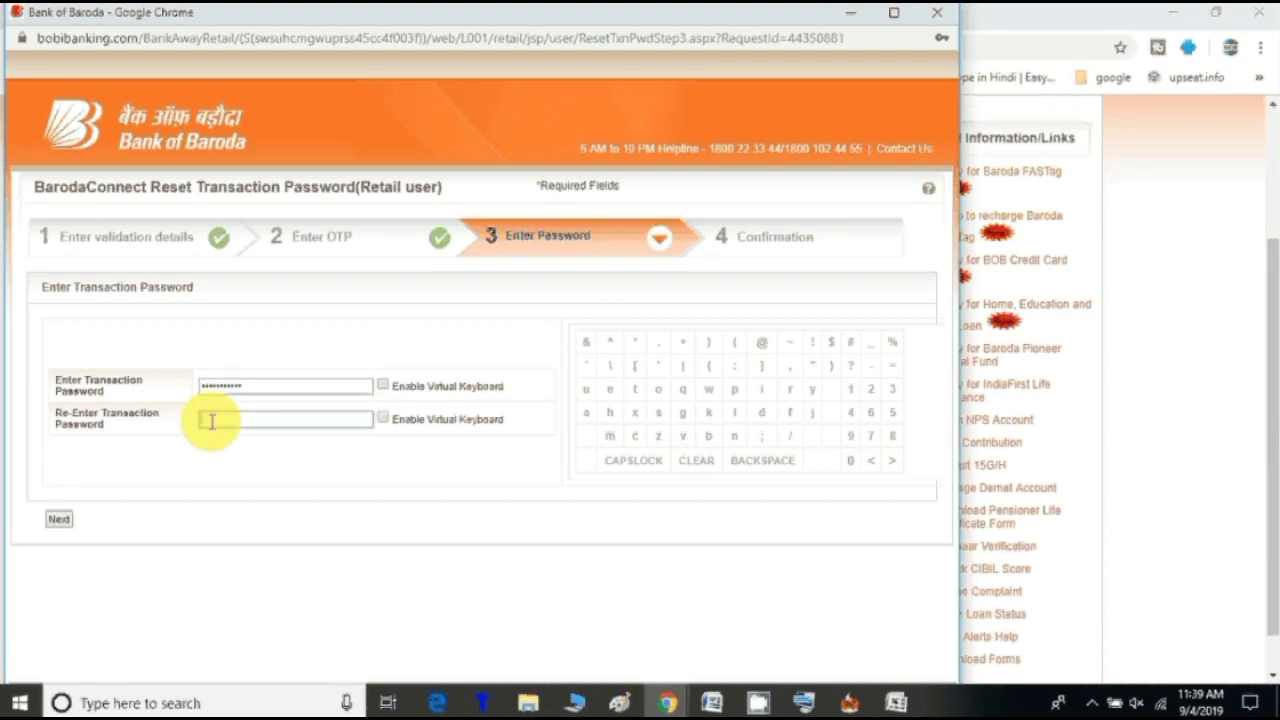
pyautogui.write('•••*******')
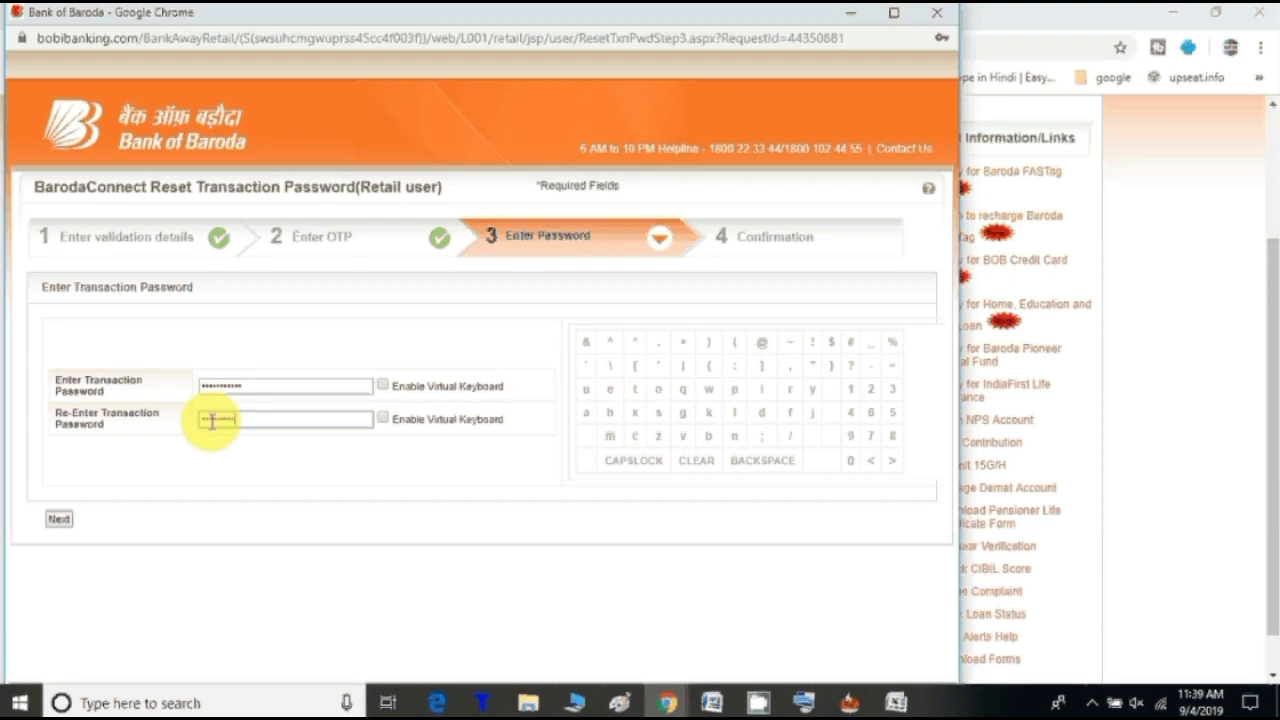
pyautogui.write('**')
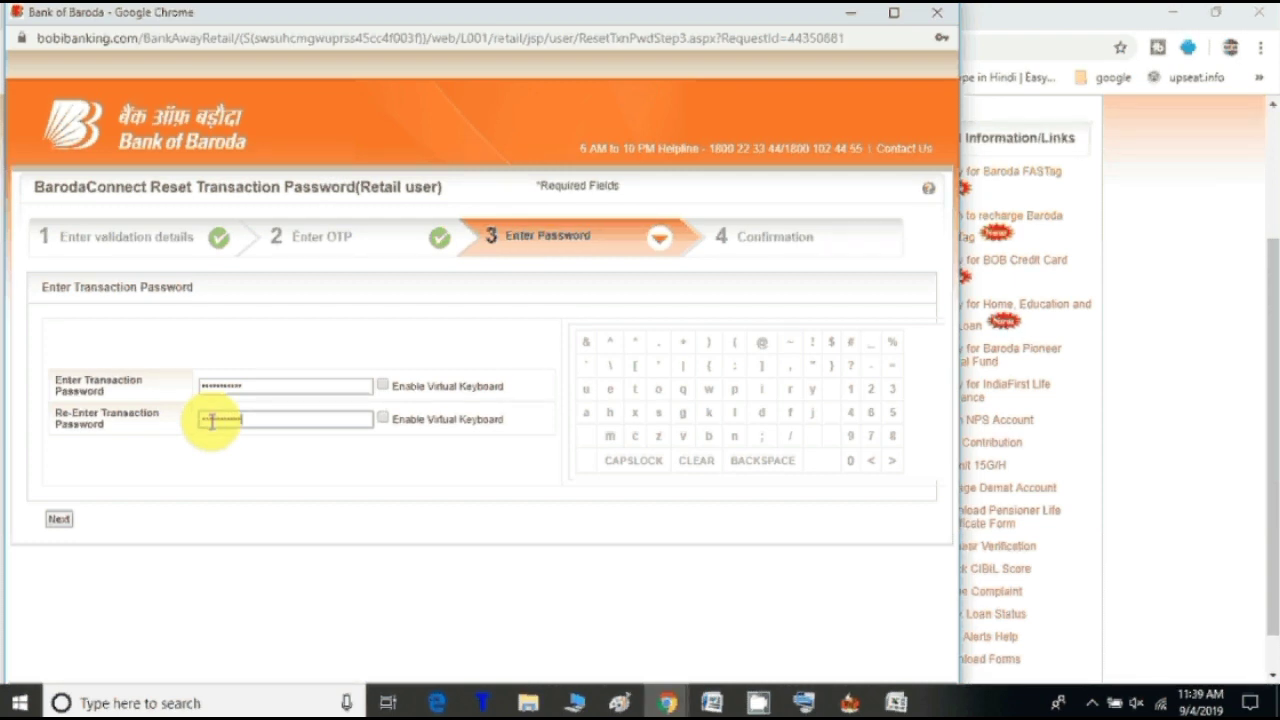
pyautogui.click(70, 525)
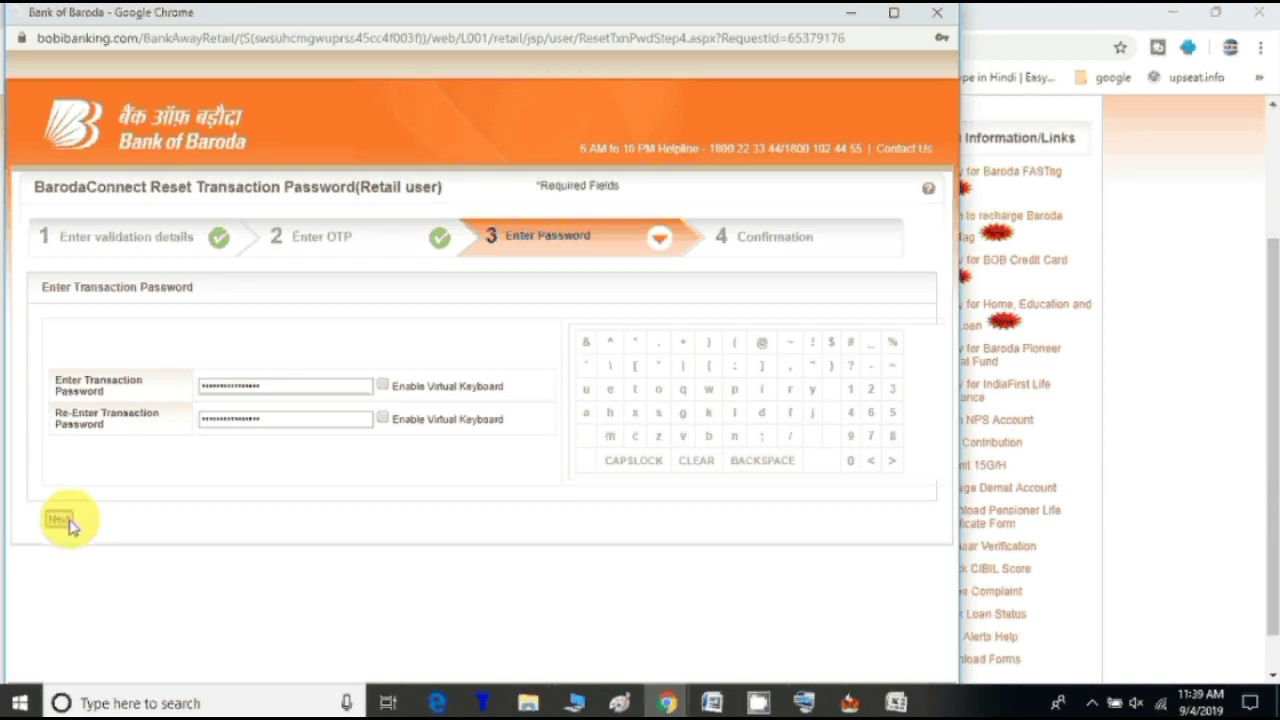
pyautogui.click(66, 520)
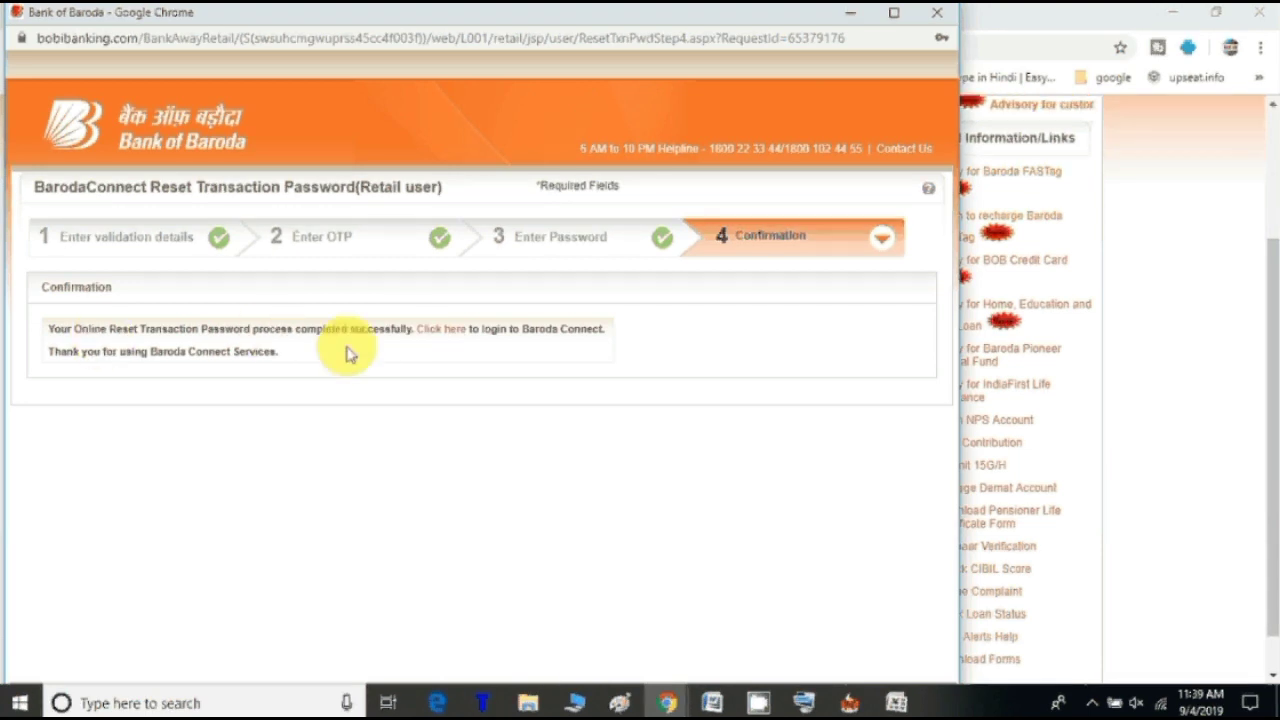
# Step: Return to login, dismiss the Go Digital popup, and open Retail User's Account is Locked unlock
pyautogui.click(452, 335)
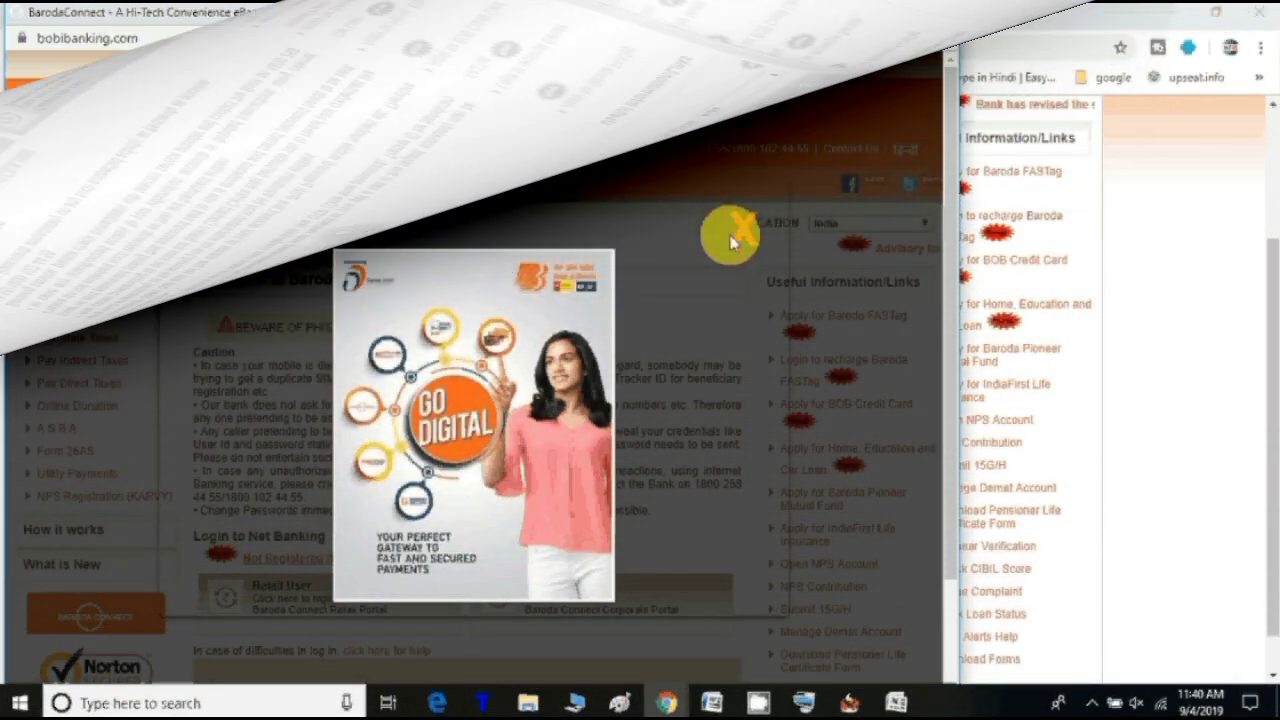
pyautogui.click(733, 236)
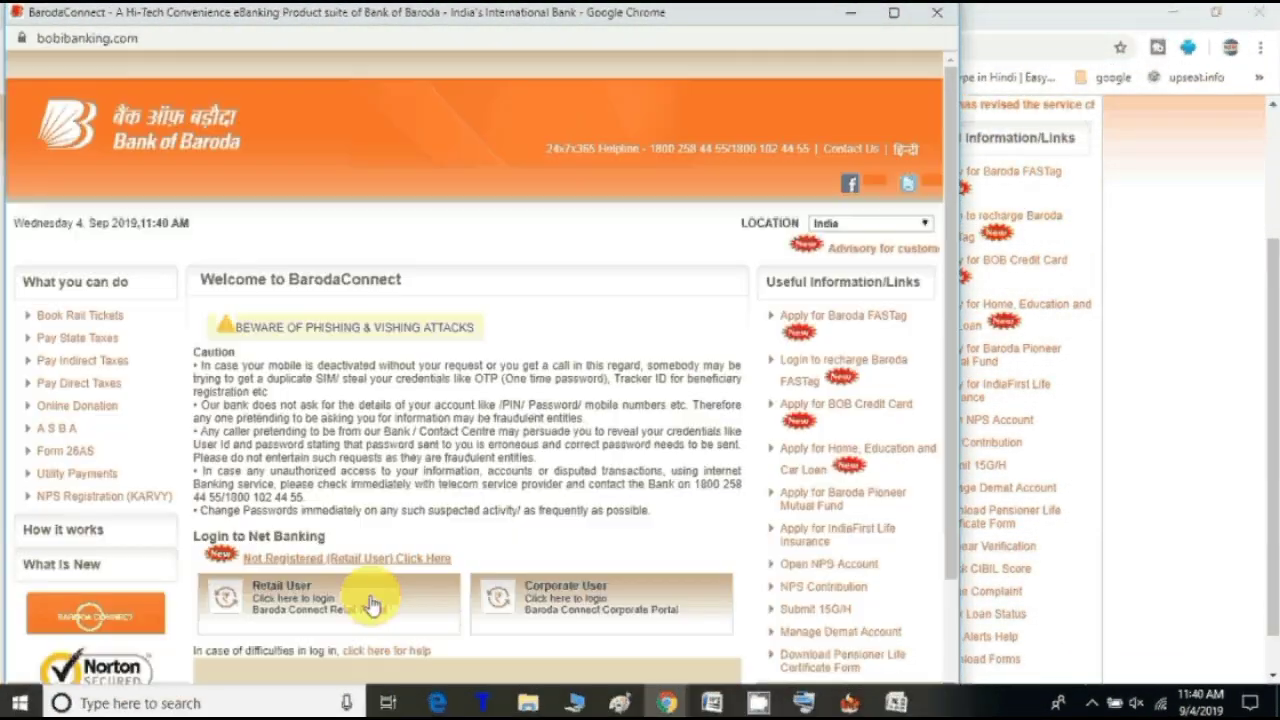
pyautogui.click(319, 599)
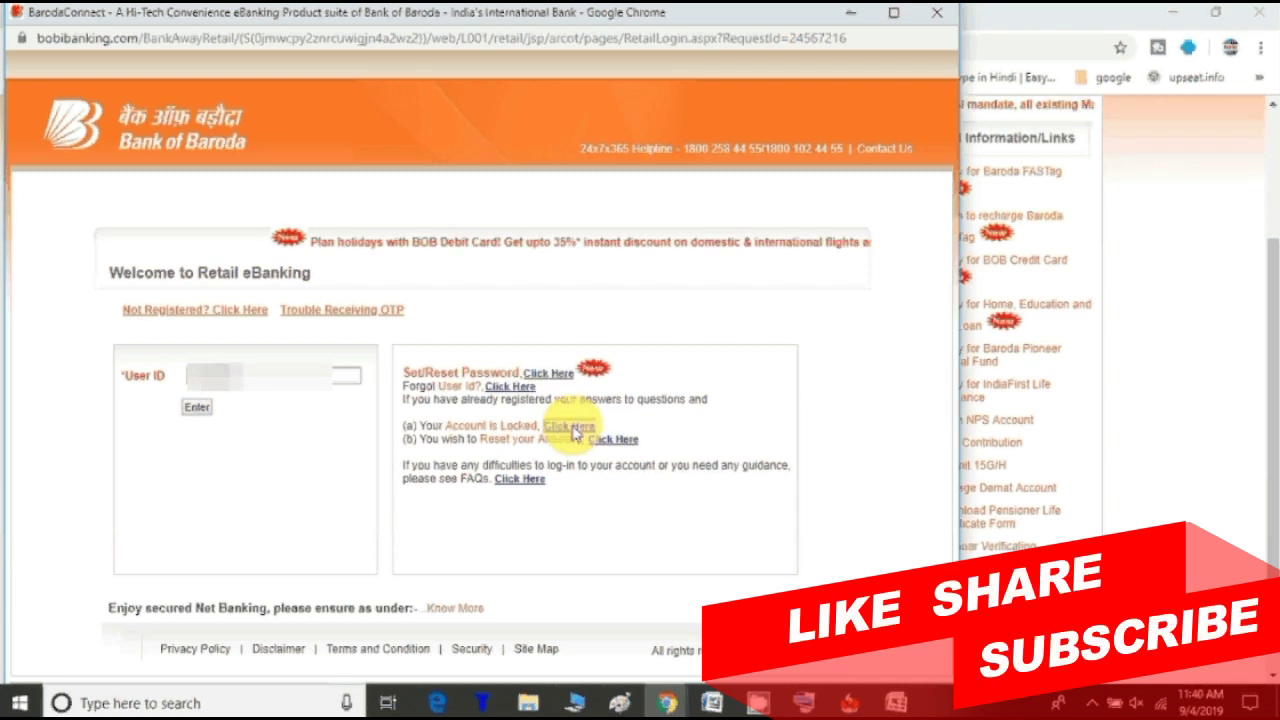
pyautogui.click(572, 430)
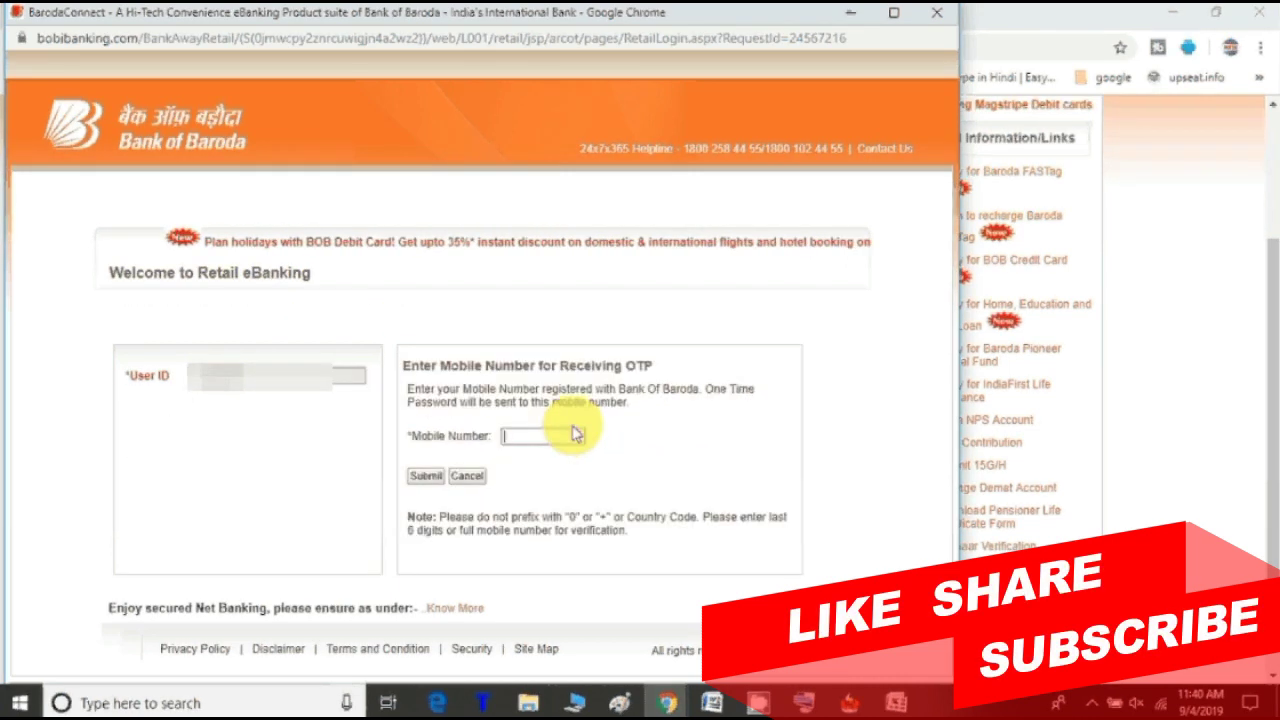
# Step: Submit the registered mobile number, then enter and submit the OTP received for the unlock
pyautogui.write('1')
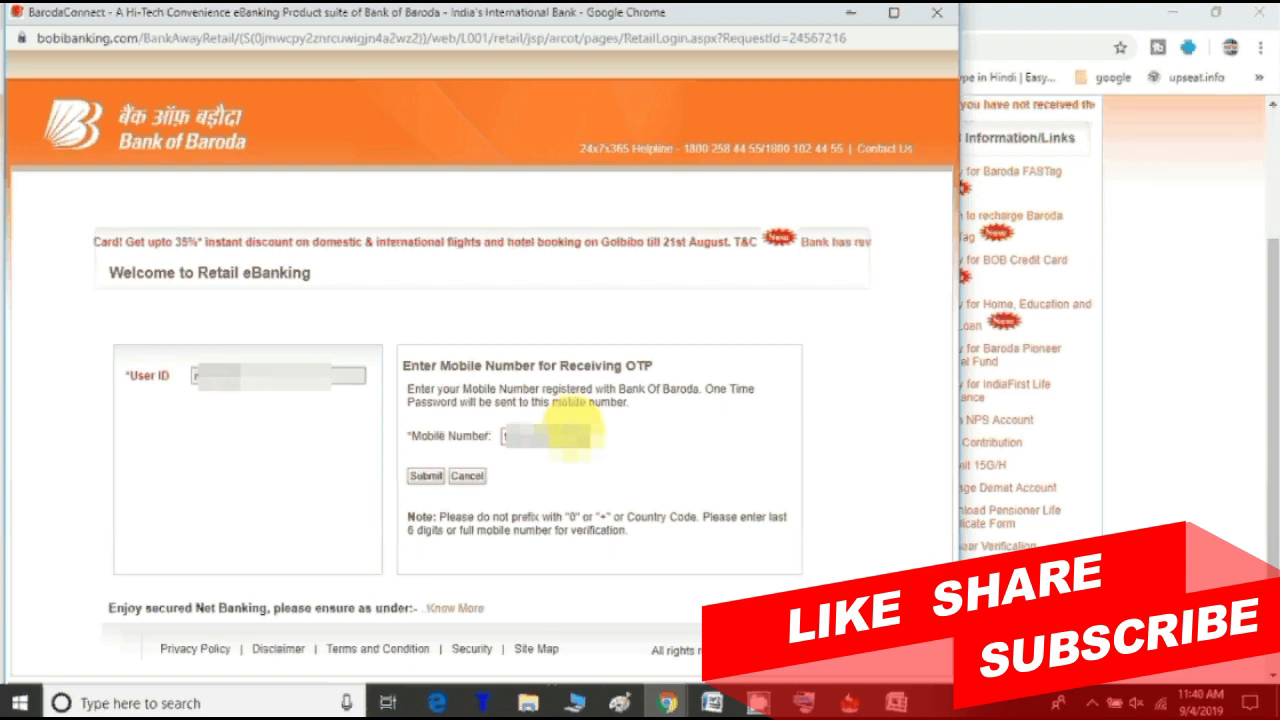
pyautogui.click(422, 477)
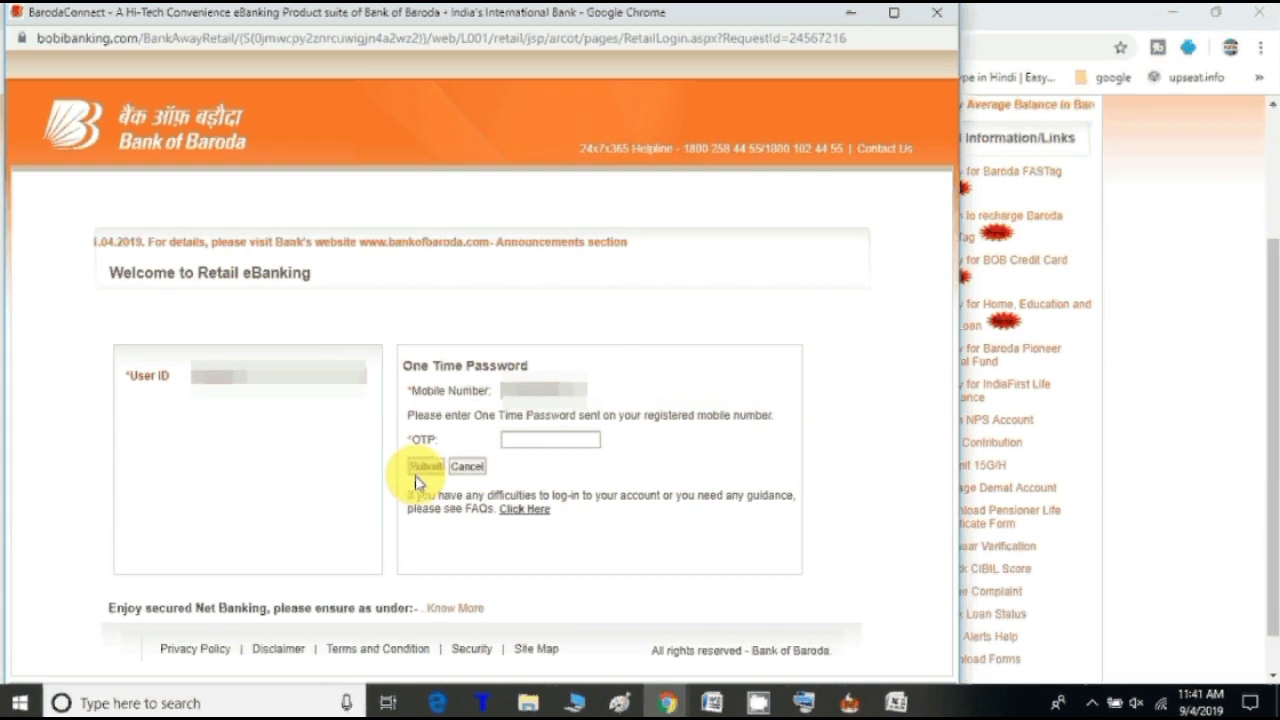
pyautogui.click(511, 437)
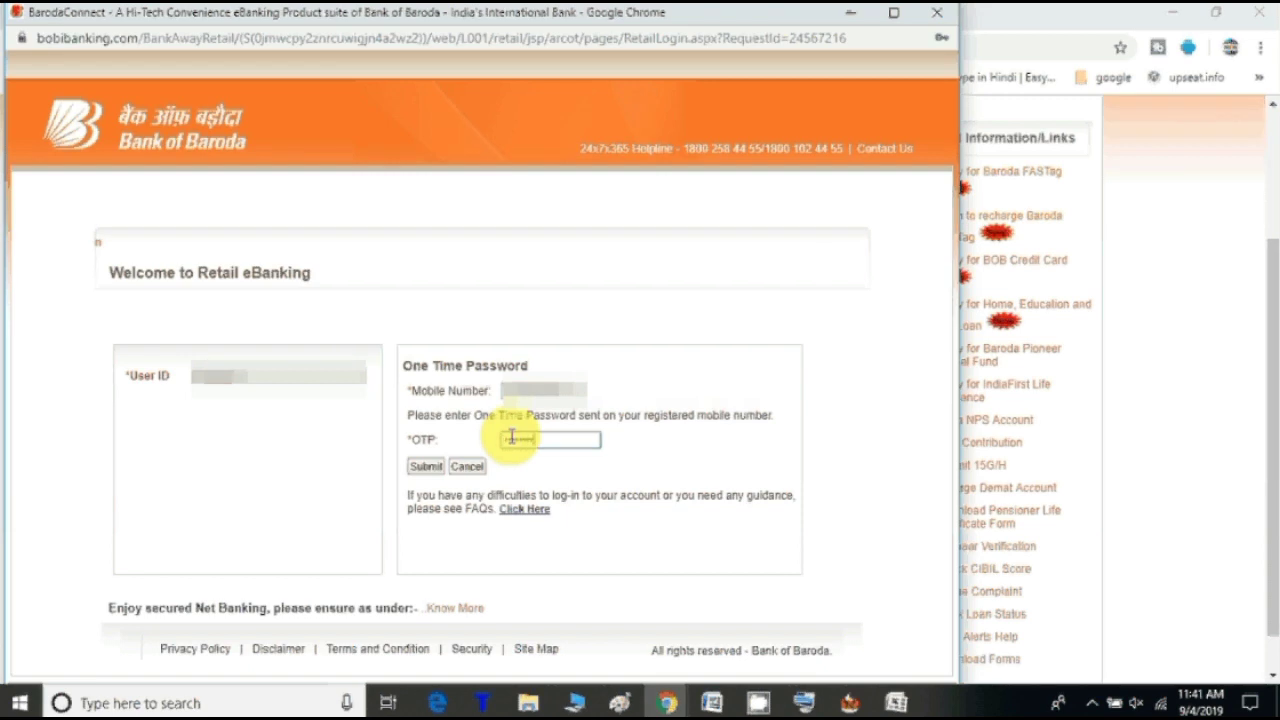
pyautogui.click(426, 467)
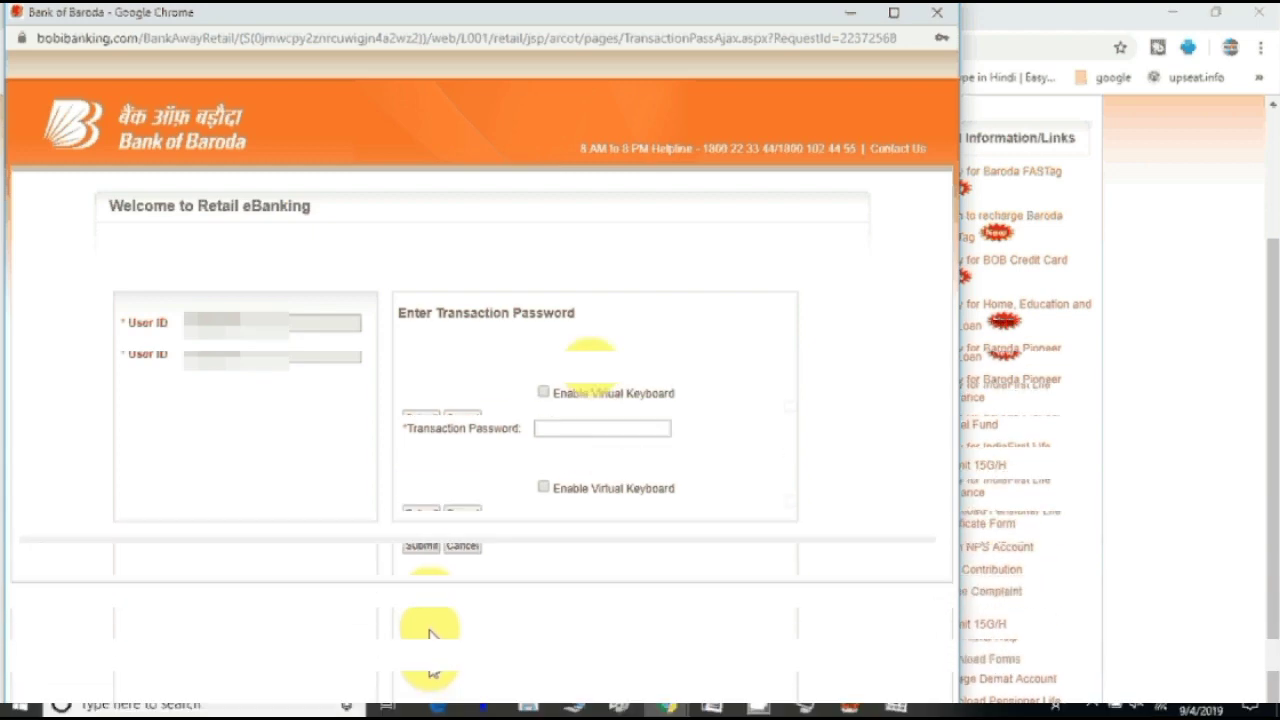
# Step: Enter the new transaction password and submit it to unlock the retail user account
pyautogui.click(591, 366)
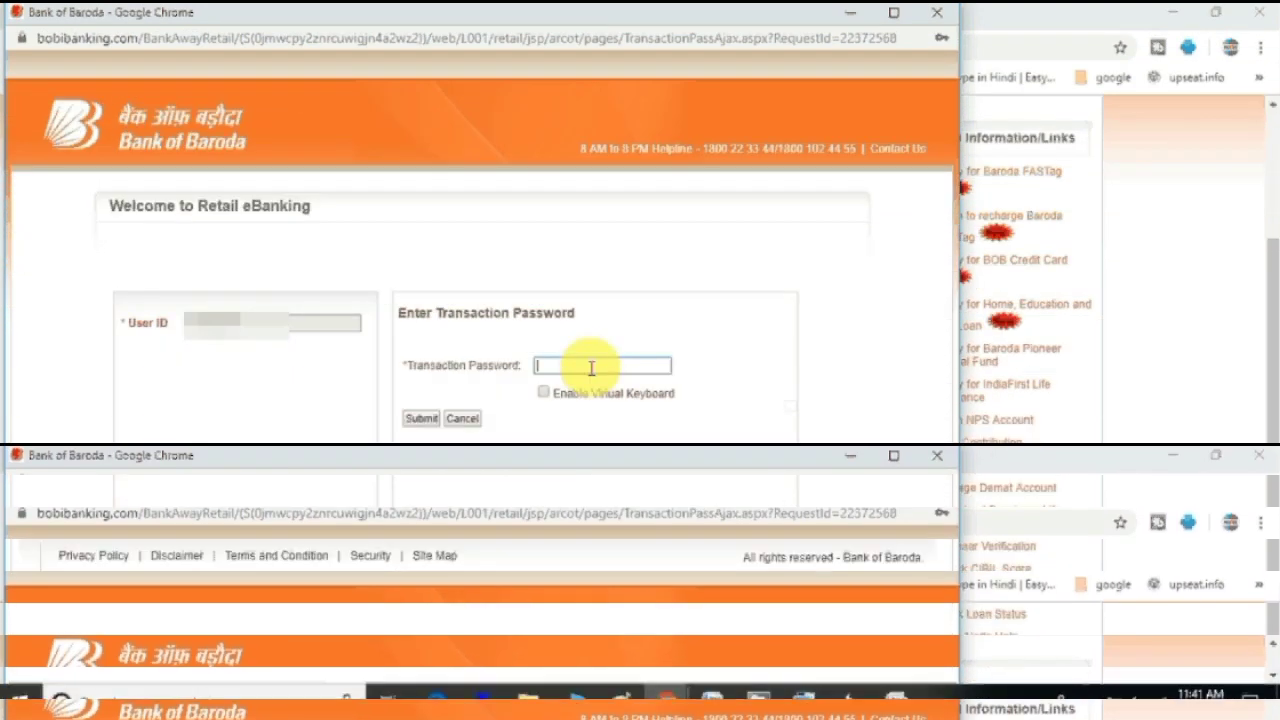
pyautogui.write('*')
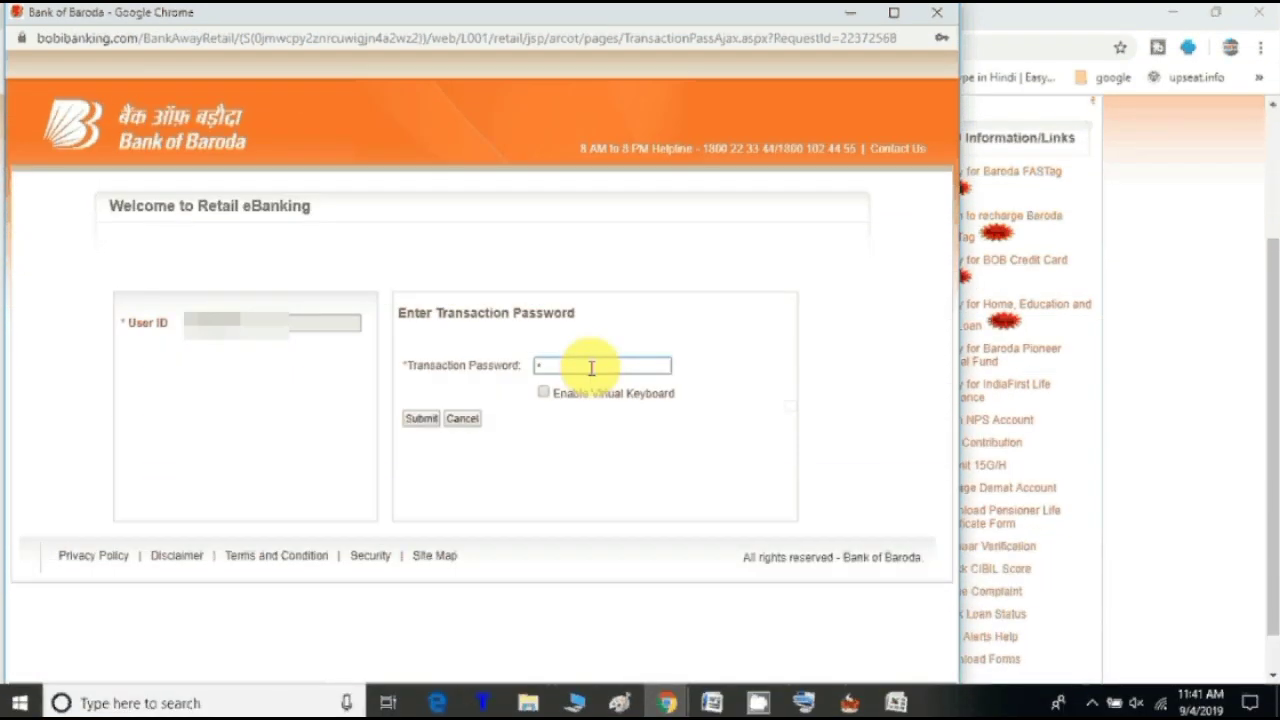
pyautogui.write('*')
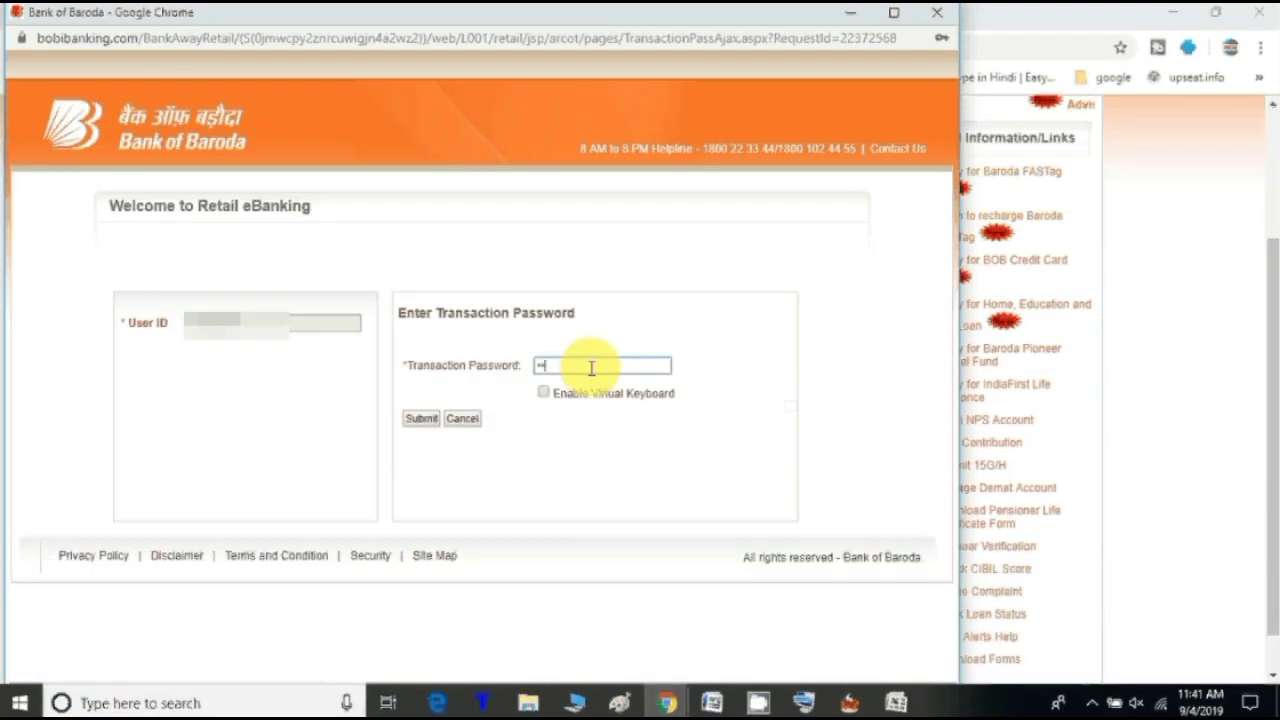
pyautogui.write('****')
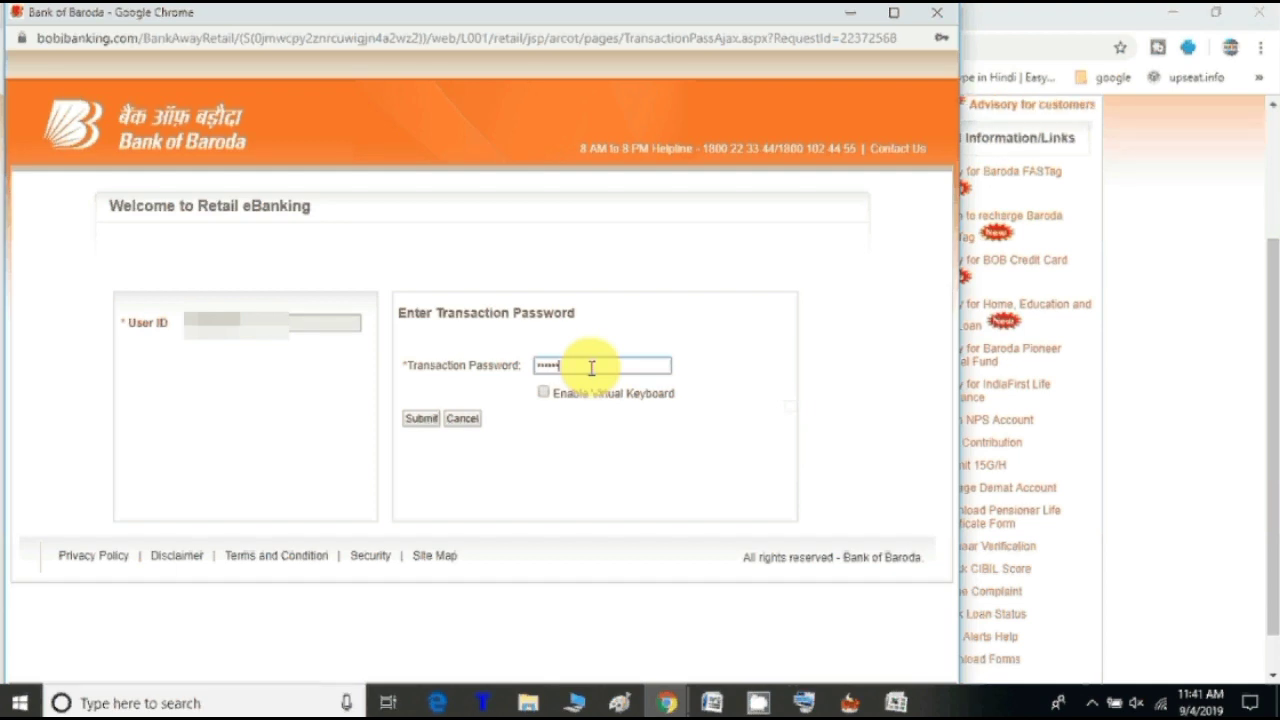
pyautogui.write('**')
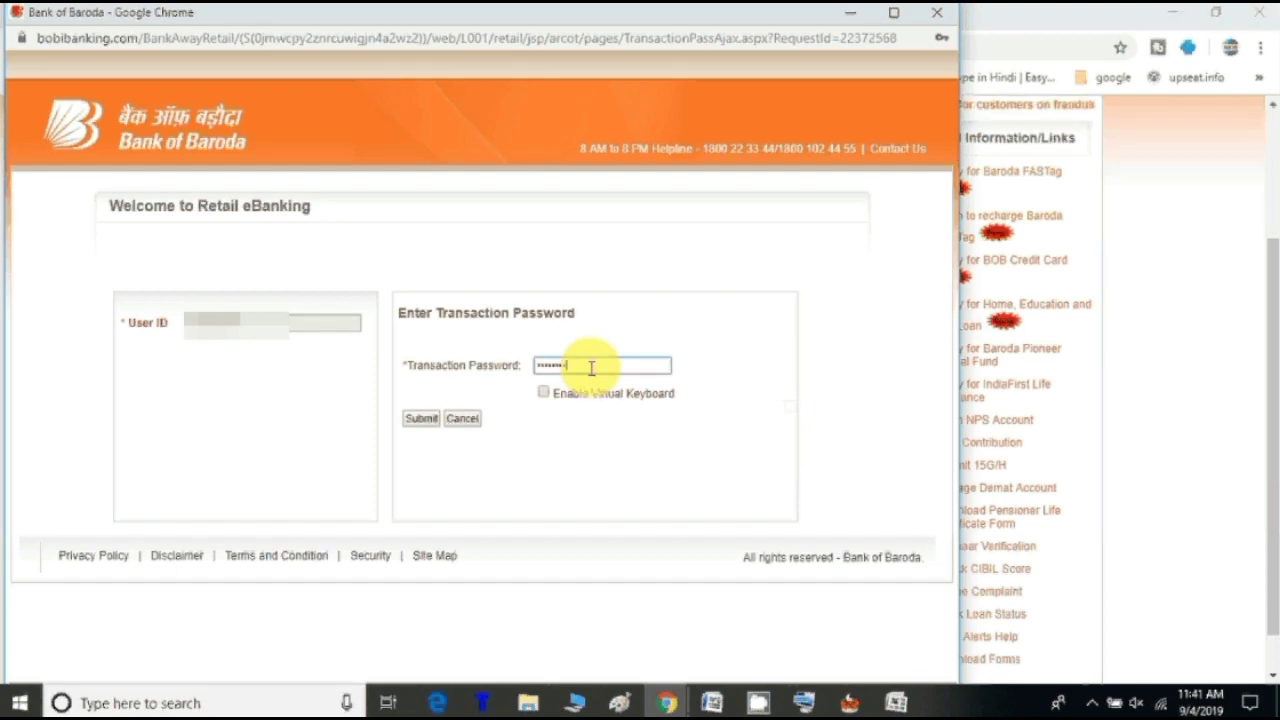
pyautogui.write('**')
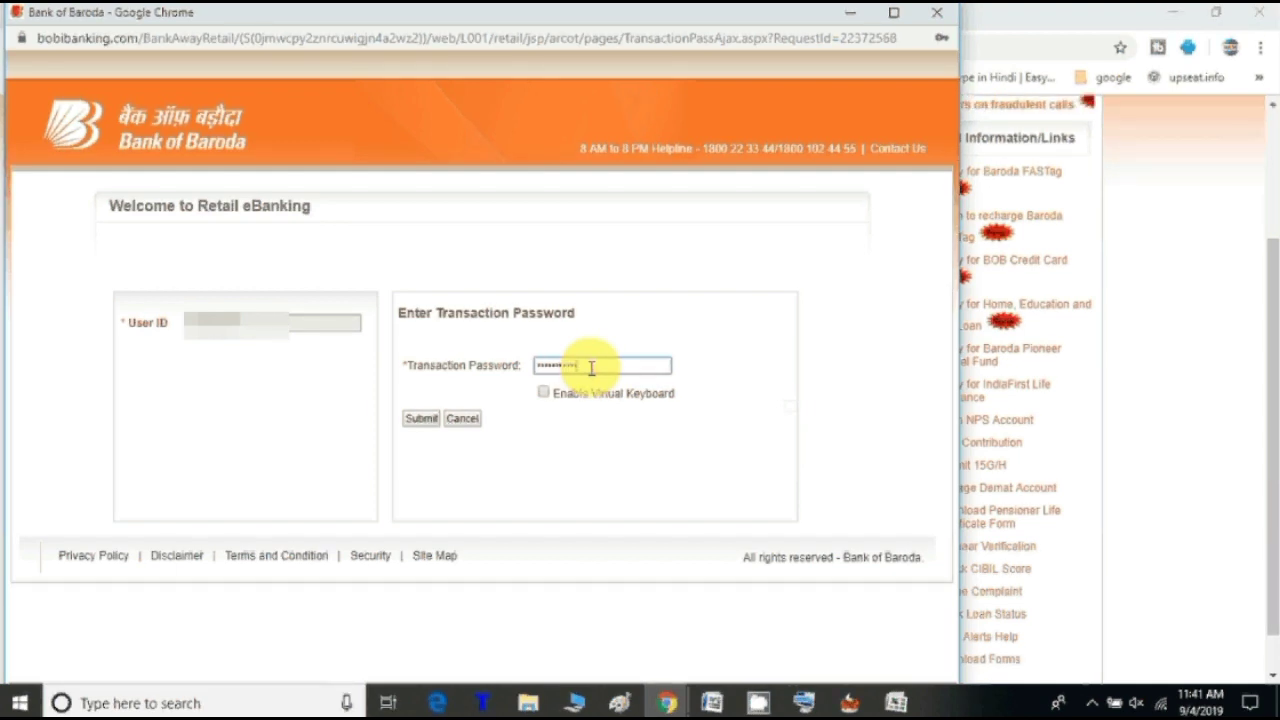
pyautogui.write('*')
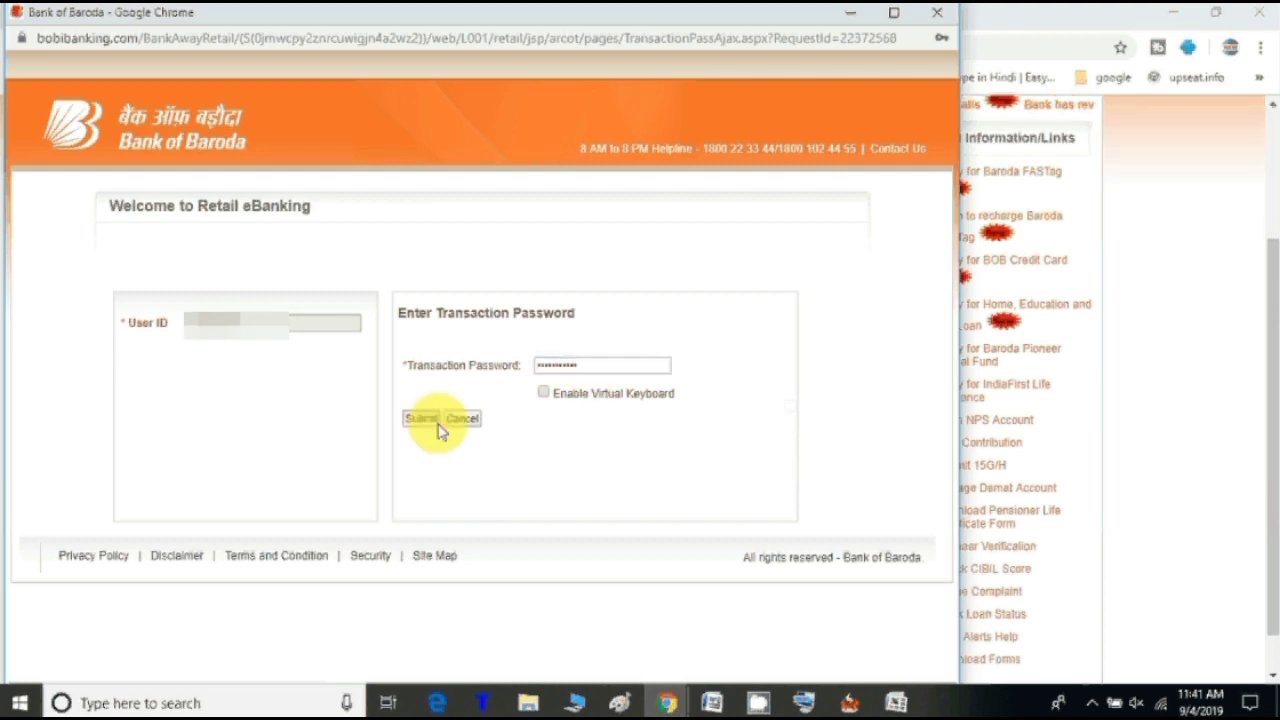
pyautogui.click(436, 424)
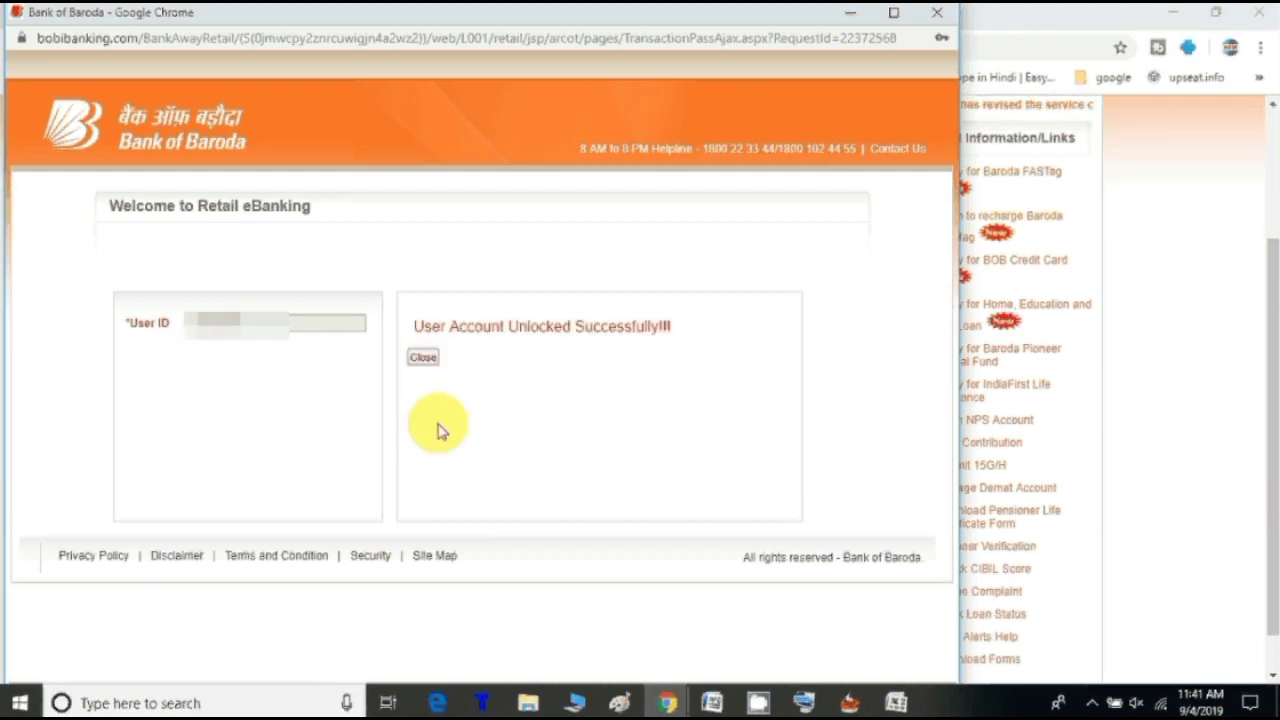